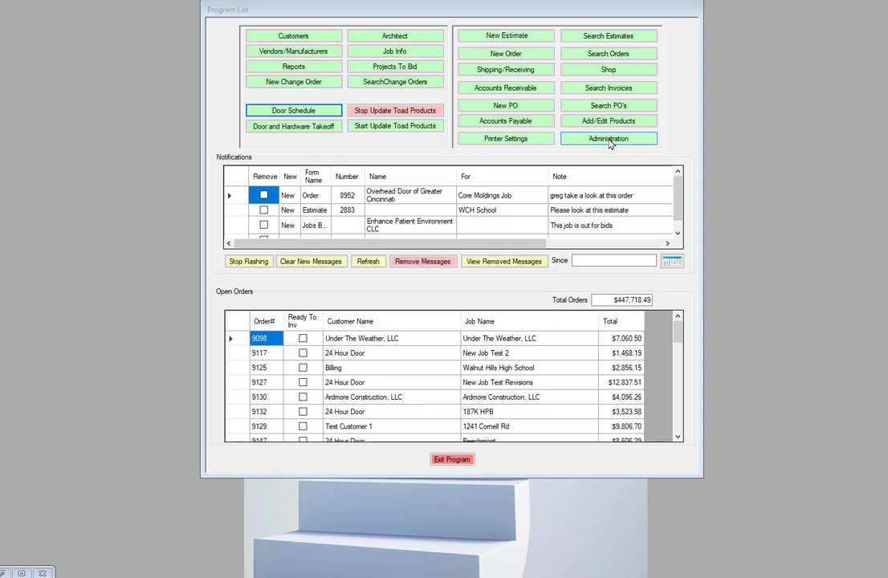
# - Review an existing user's email, SMTP and port settings in Manage Users, and close the administration windows
pyautogui.click(608, 140)
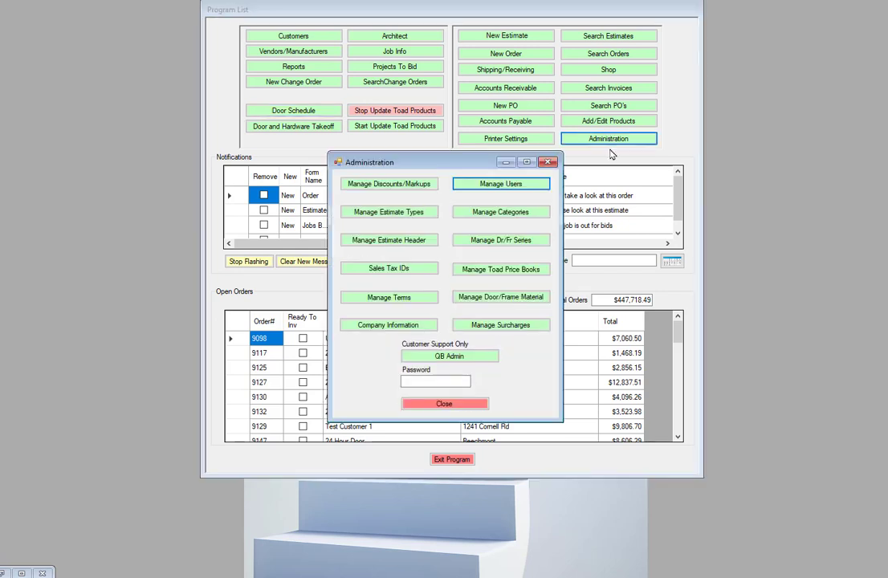
pyautogui.click(500, 184)
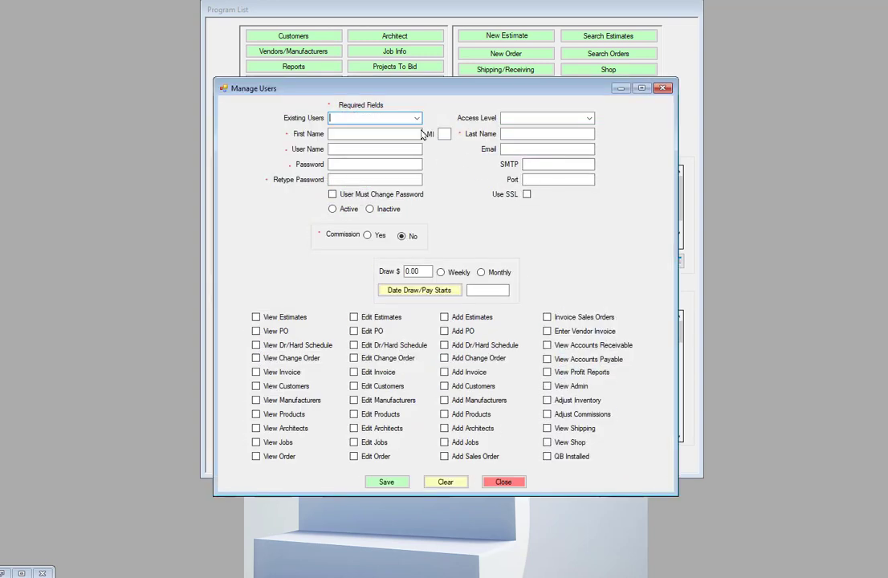
pyautogui.click(416, 117)
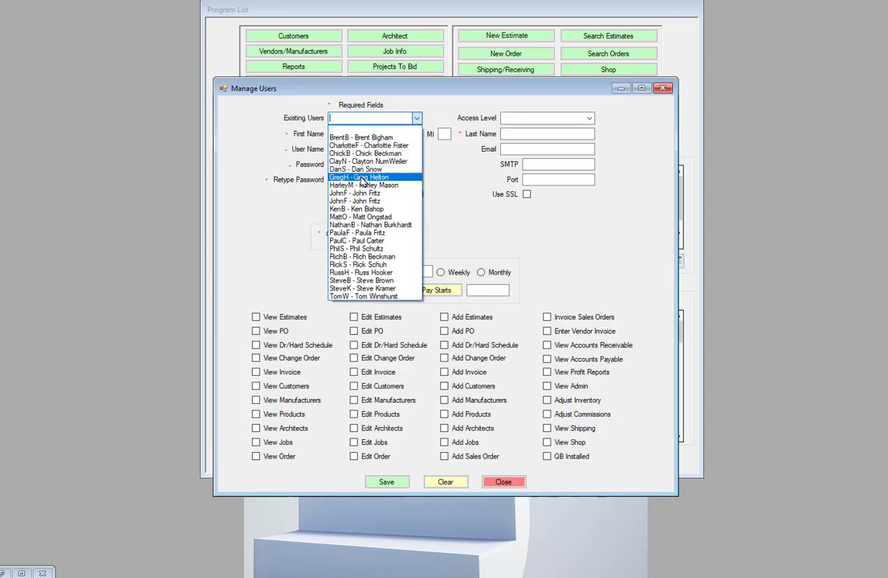
pyautogui.click(359, 177)
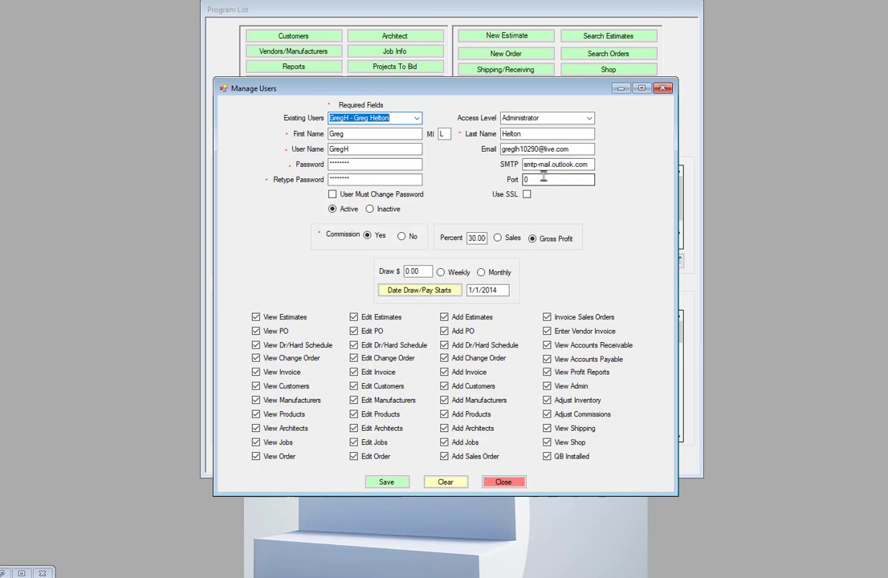
pyautogui.click(662, 89)
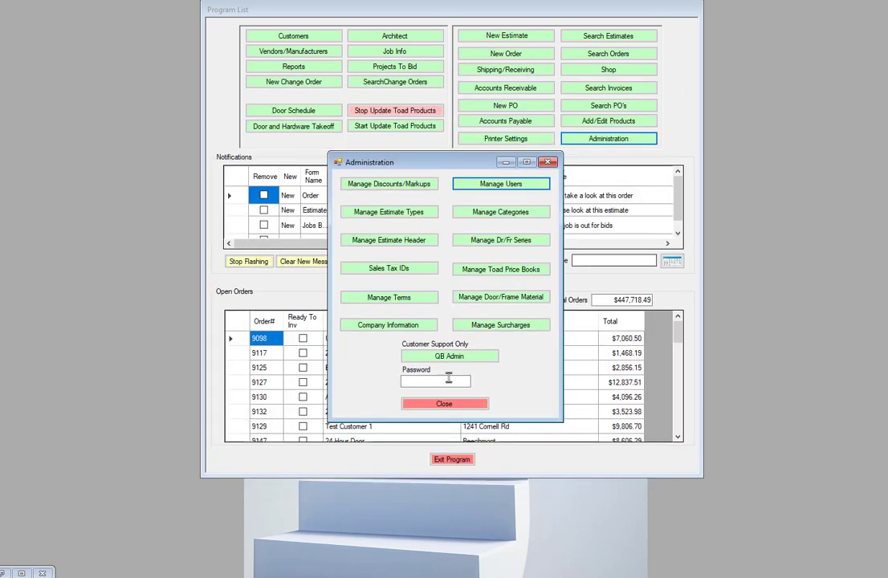
pyautogui.click(447, 405)
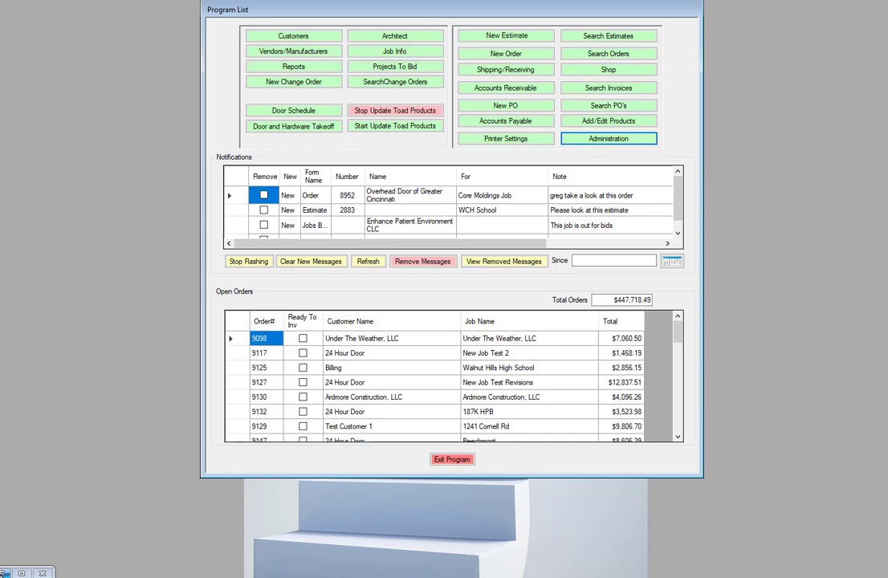
# - Load the Circle K job for customer 24 Hour Door in Door/Hardware Schedules and show its door, frame and hardware vendor quotes
pyautogui.click(3, 574)
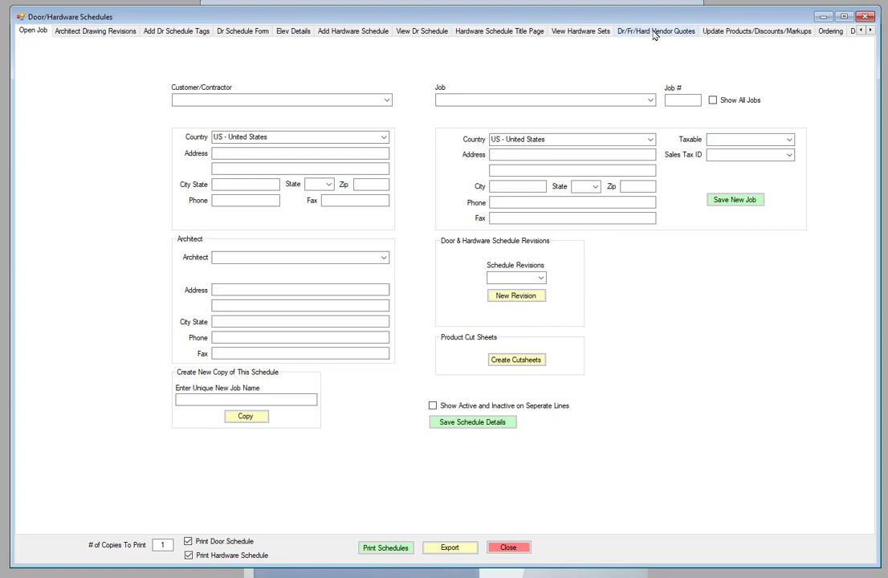
pyautogui.click(386, 102)
pyautogui.press('Down')
pyautogui.press('Return')
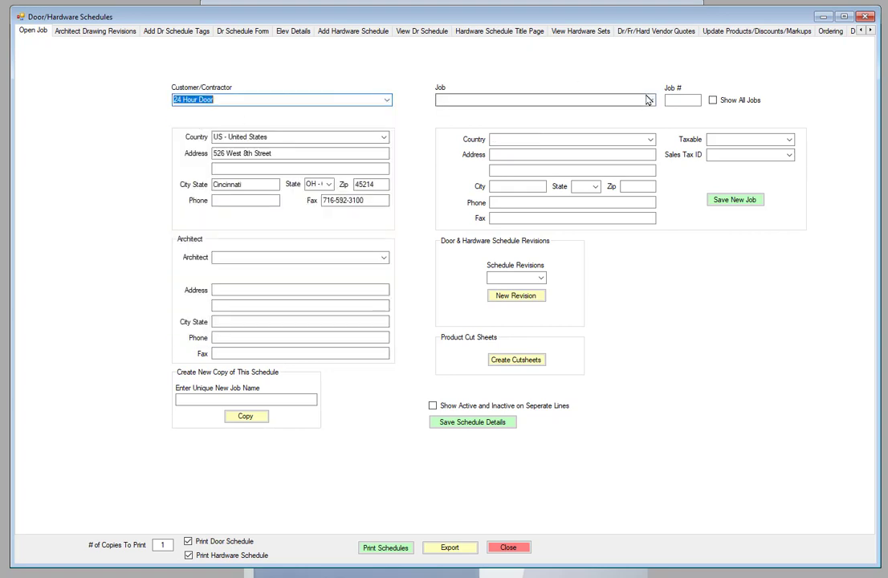
pyautogui.click(649, 100)
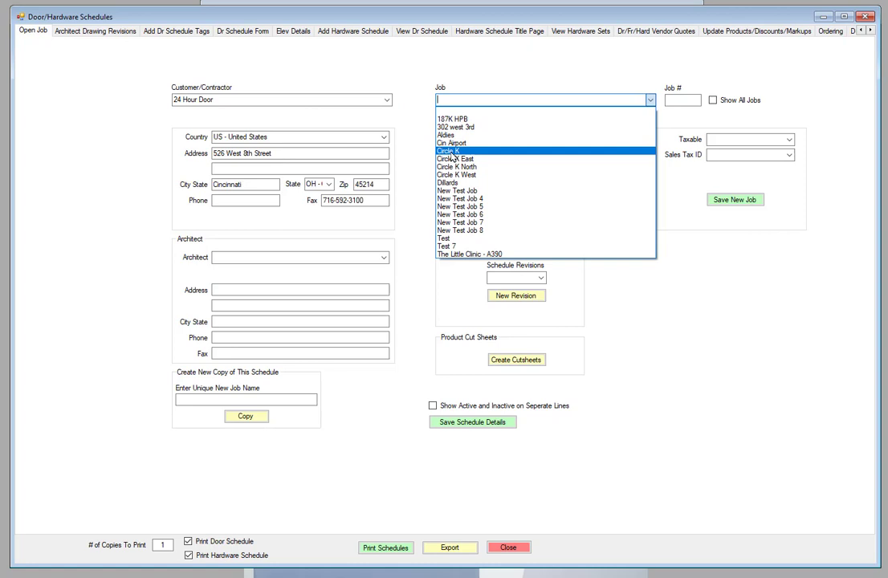
pyautogui.click(450, 153)
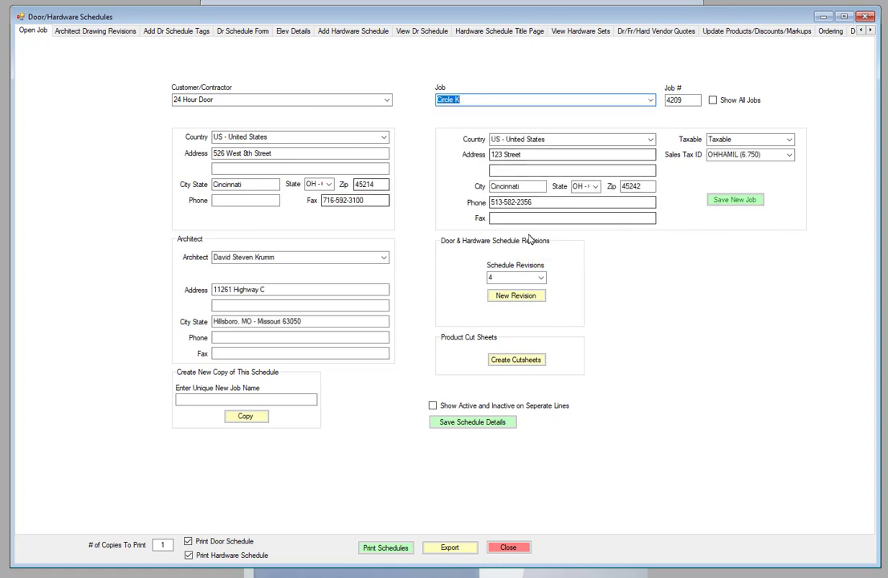
pyautogui.click(656, 32)
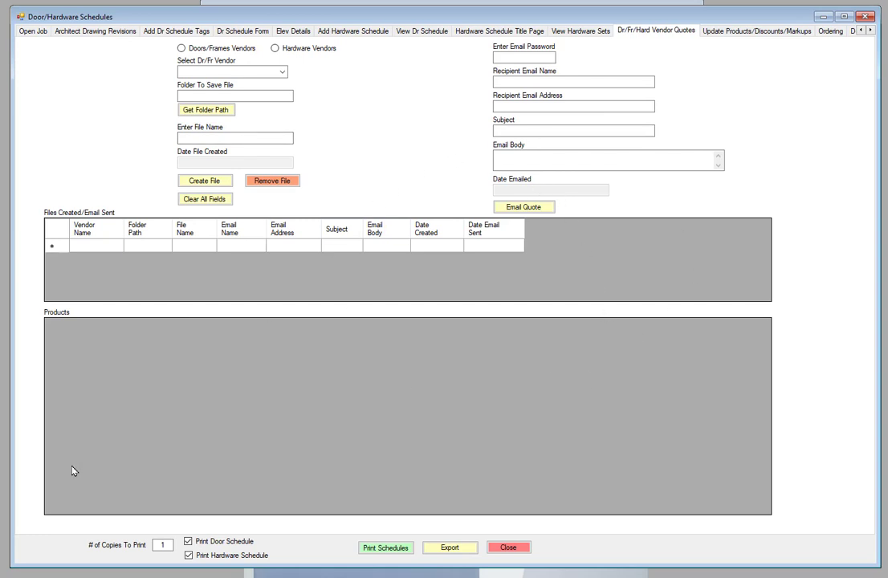
# - Switch to the open estimate, examine the vendors available for its quotes, and minimize it
pyautogui.hotkey('alt', 'Tab')
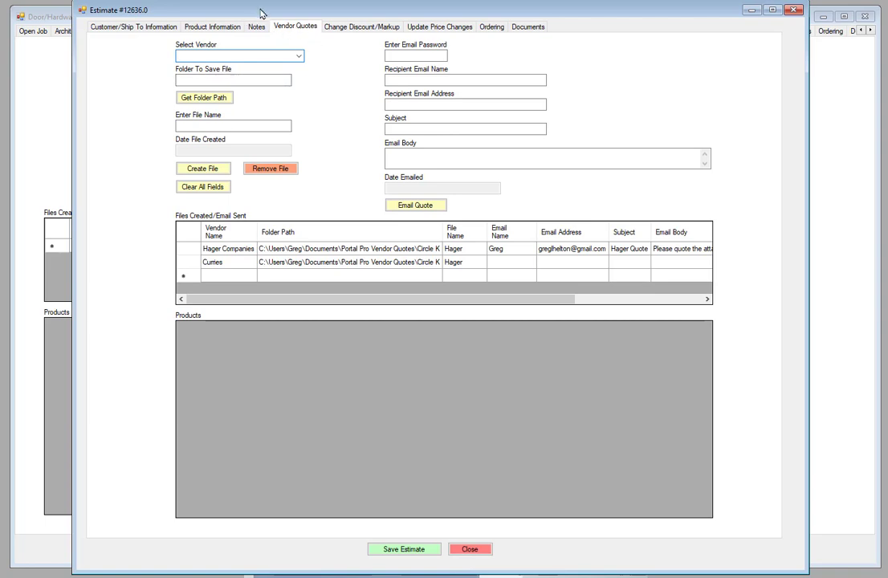
pyautogui.moveTo(261, 13); pyautogui.dragTo(243, 111)
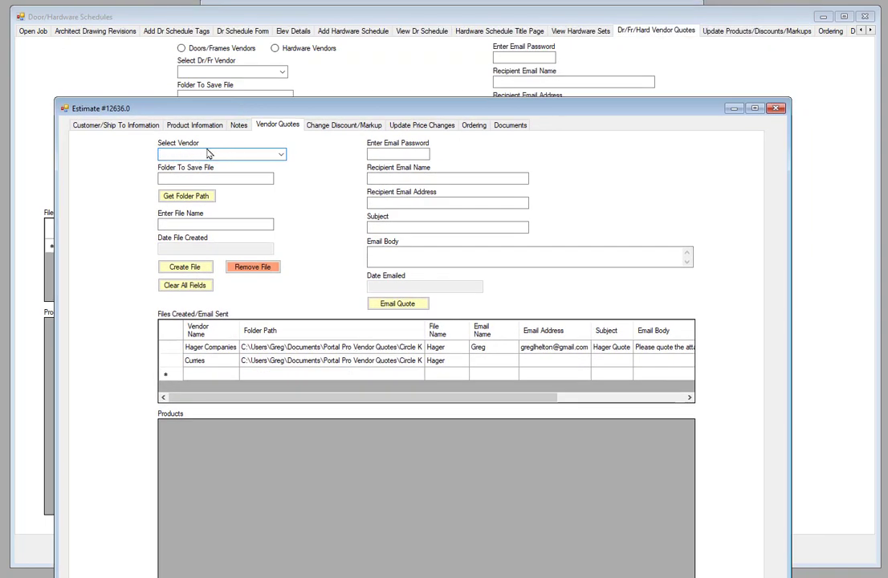
pyautogui.click(281, 155)
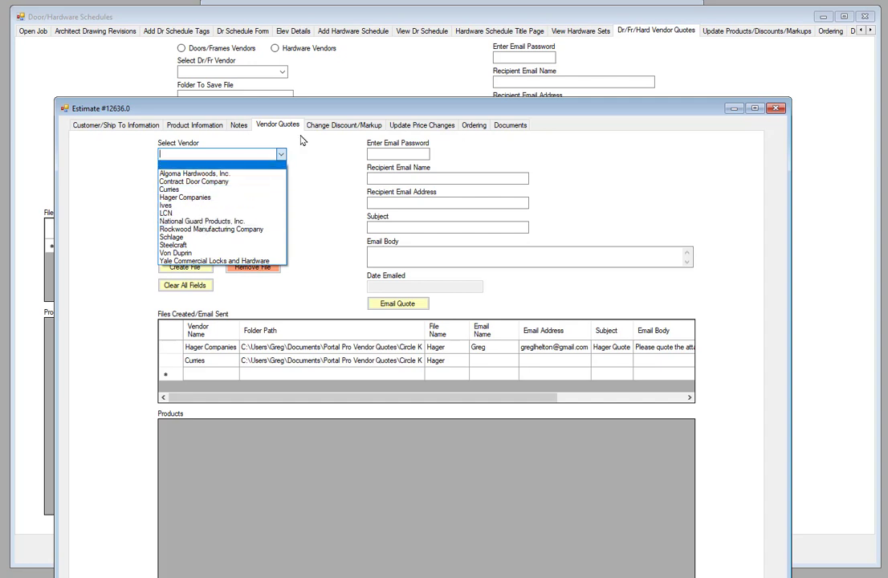
pyautogui.click(283, 155)
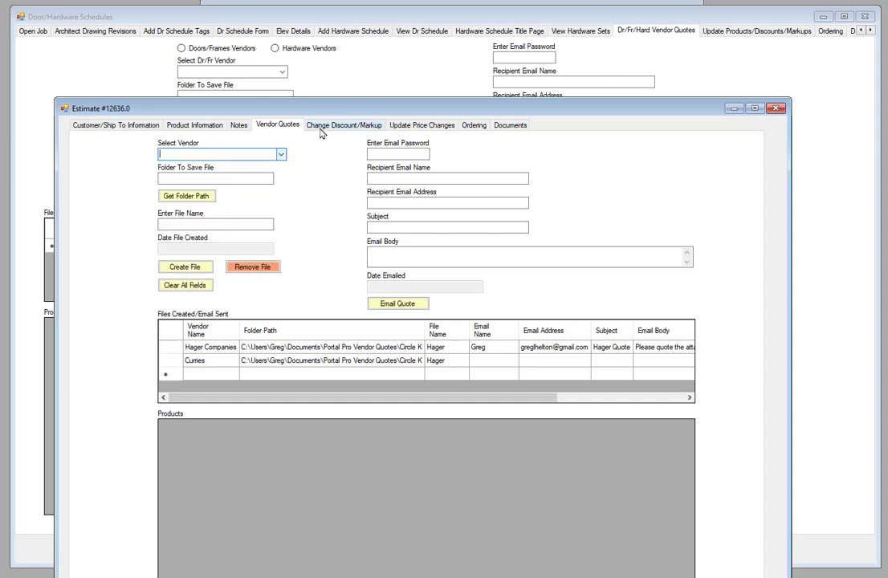
pyautogui.click(733, 107)
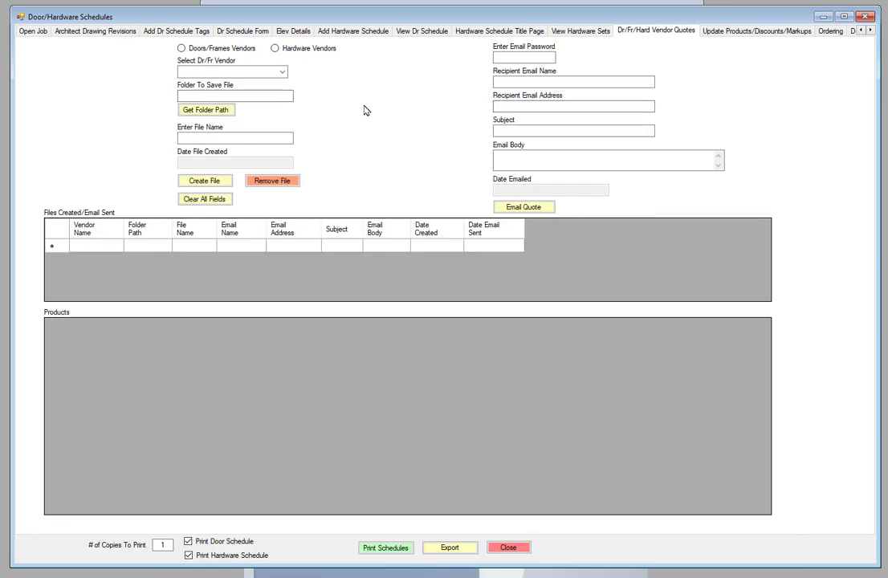
# - Limit the quote to Doors/Frames vendors, select Curries as the vendor and review its product list
pyautogui.click(282, 73)
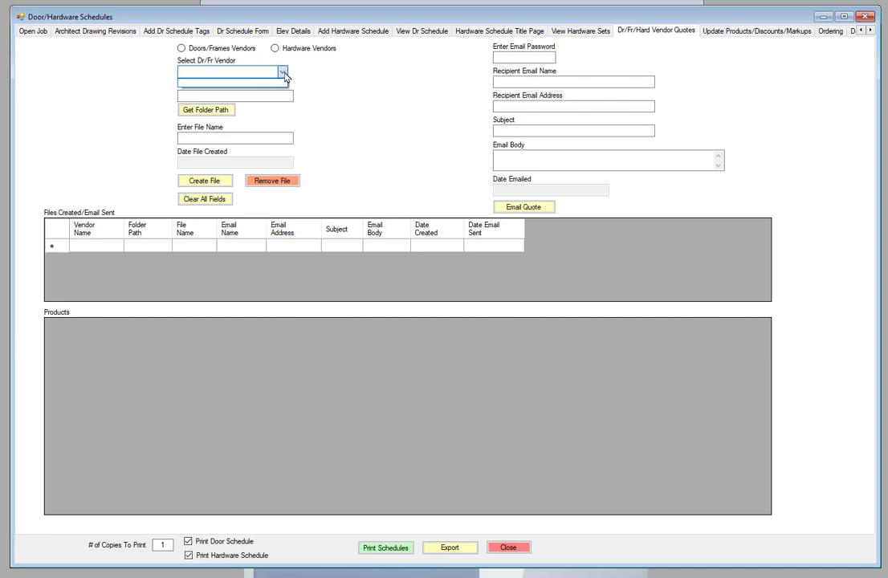
pyautogui.click(284, 73)
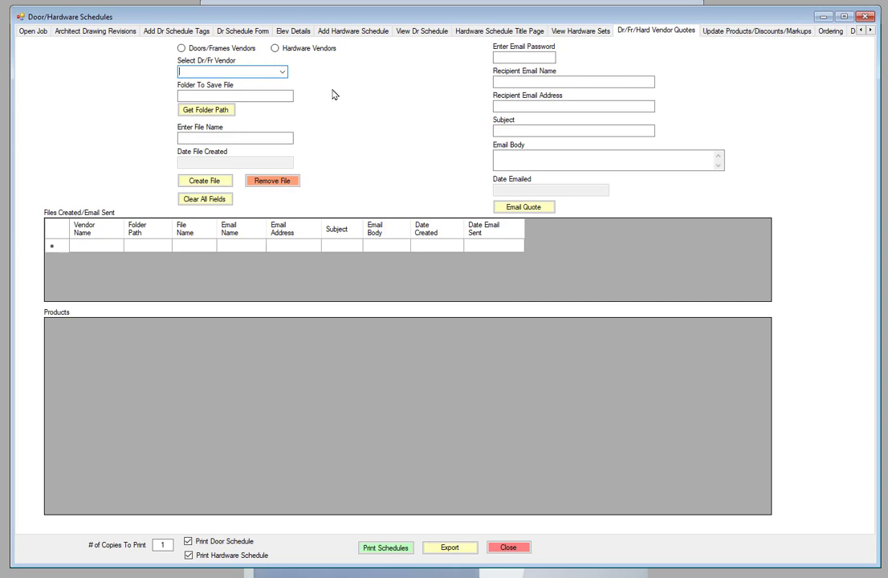
pyautogui.click(181, 49)
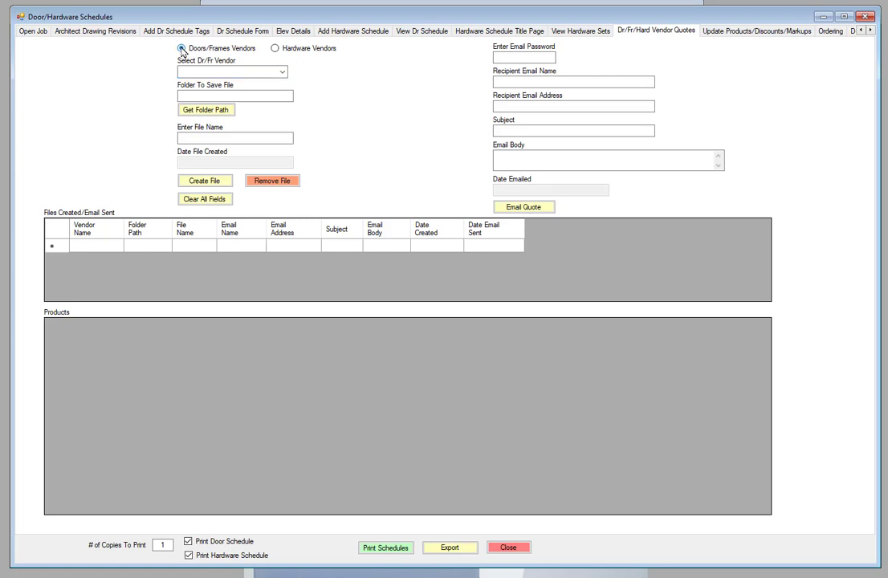
pyautogui.click(282, 73)
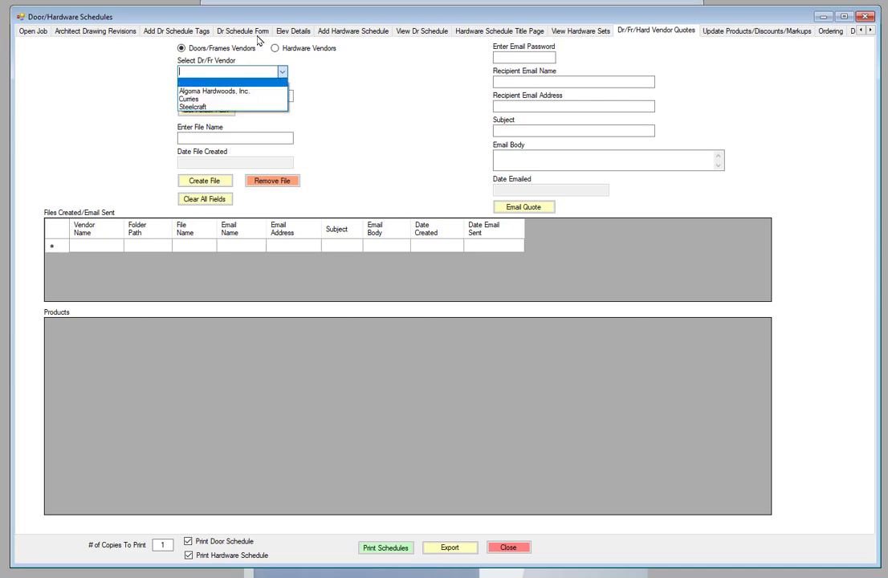
pyautogui.click(190, 99)
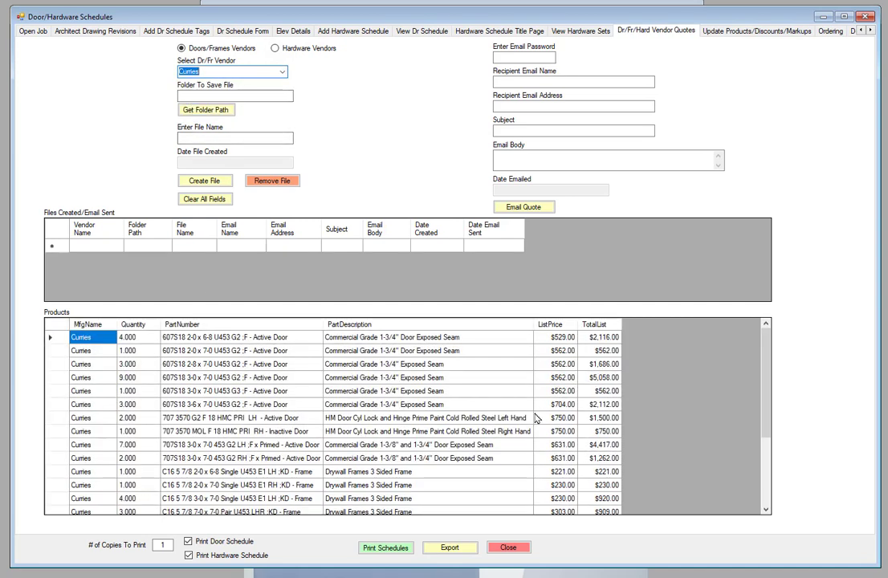
pyautogui.scroll(-3, 709, 340)
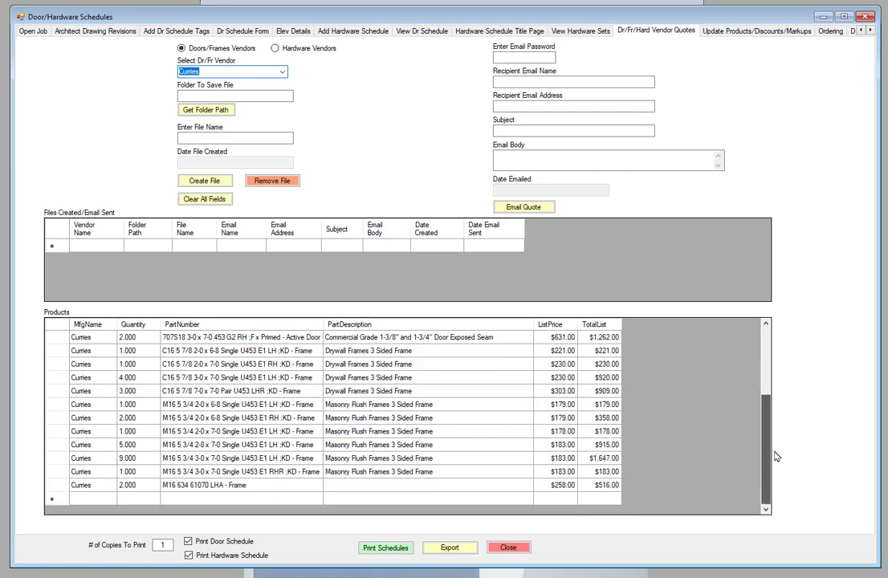
pyautogui.scroll(3, 775, 456)
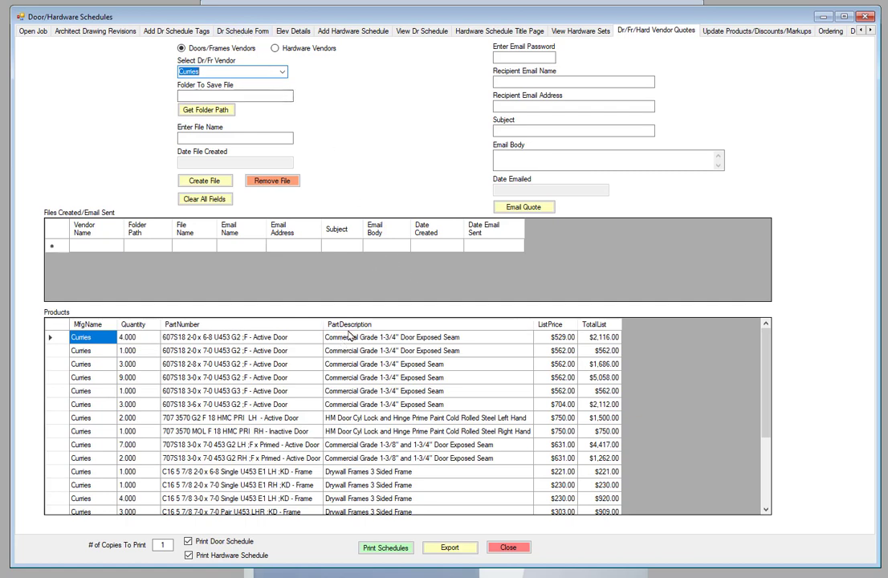
# - Check the schedule's product, discount and markup updates and the quote files recorded in the open estimate
pyautogui.click(767, 32)
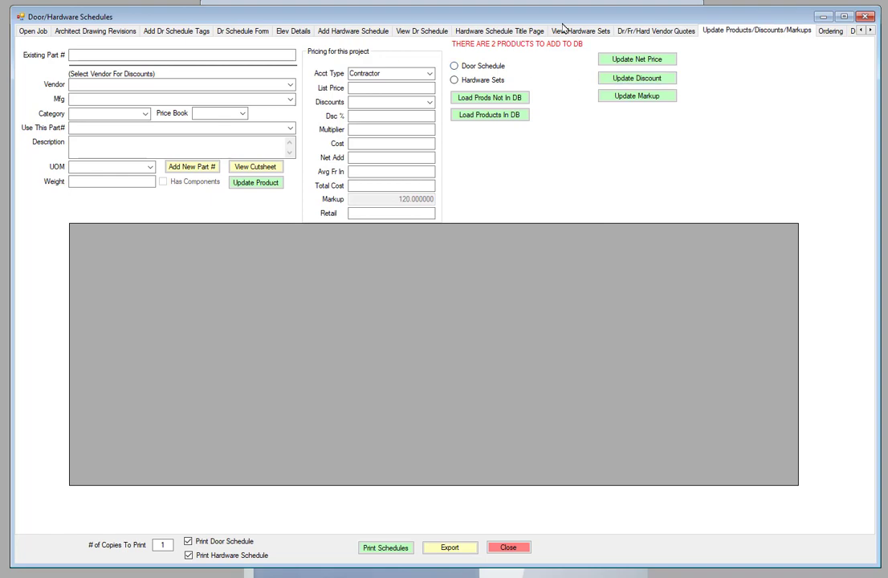
pyautogui.click(657, 32)
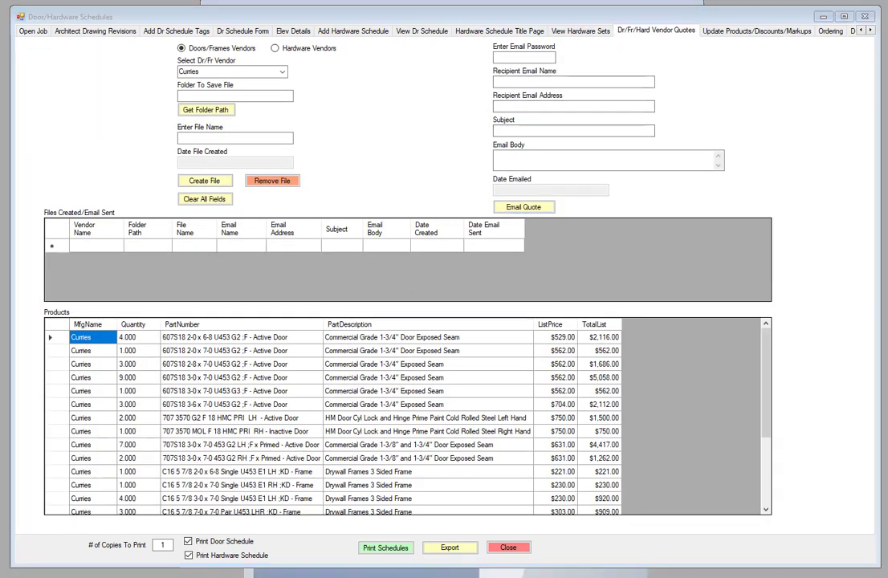
pyautogui.moveTo(439, 102); pyautogui.dragTo(443, 14)
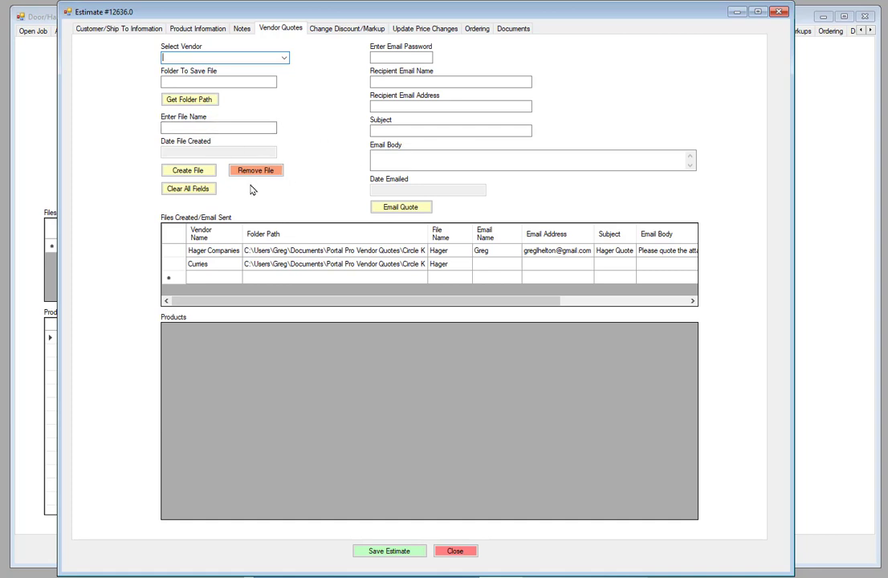
pyautogui.click(737, 13)
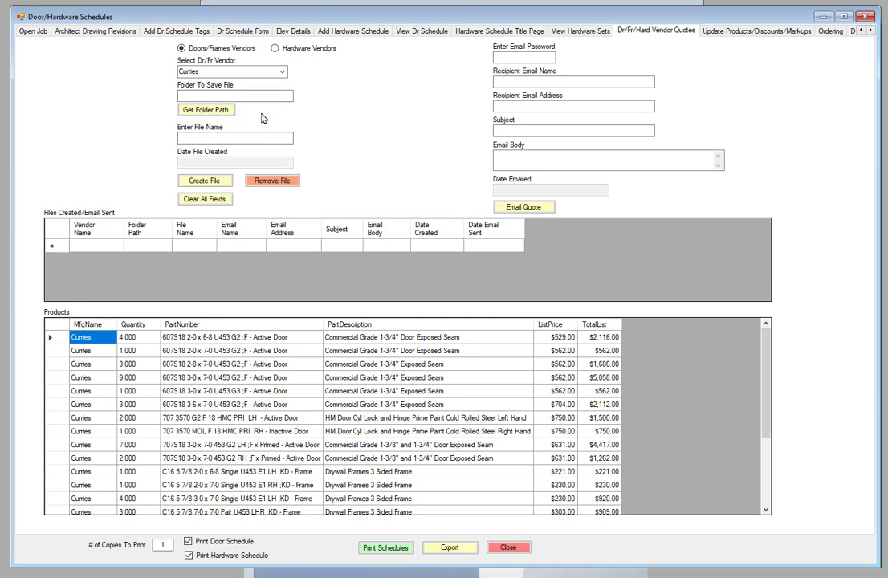
# - Browse for the folder to save the quote file in and look through the folders in the Documents library
pyautogui.click(210, 113)
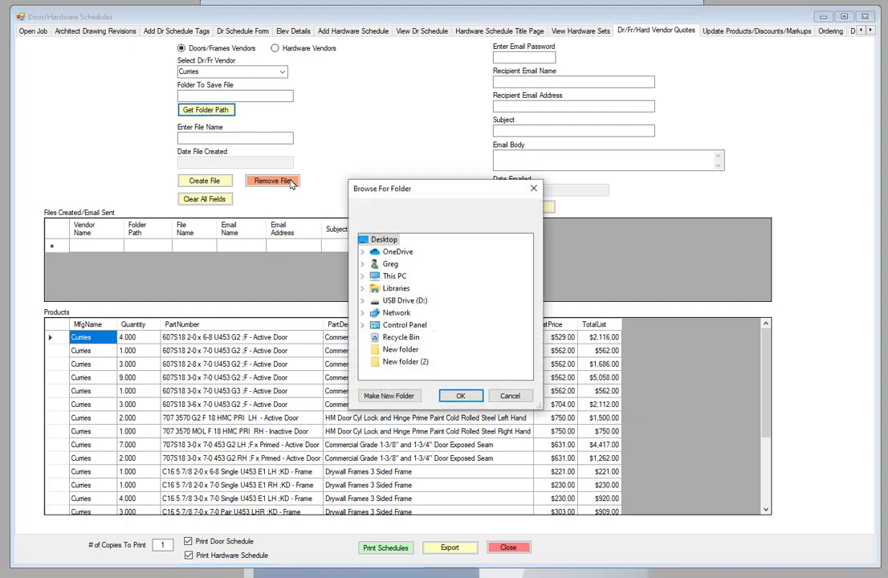
pyautogui.moveTo(442, 191); pyautogui.dragTo(434, 109)
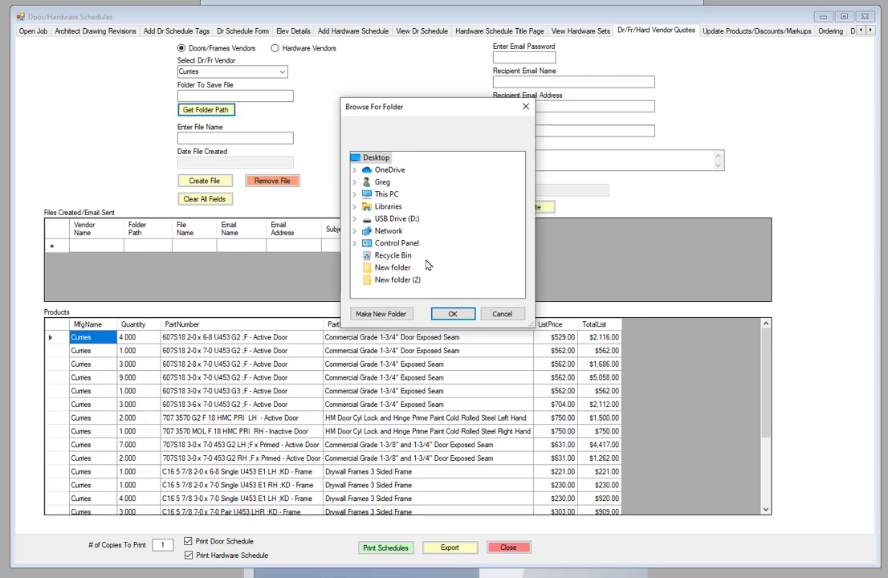
pyautogui.click(356, 208)
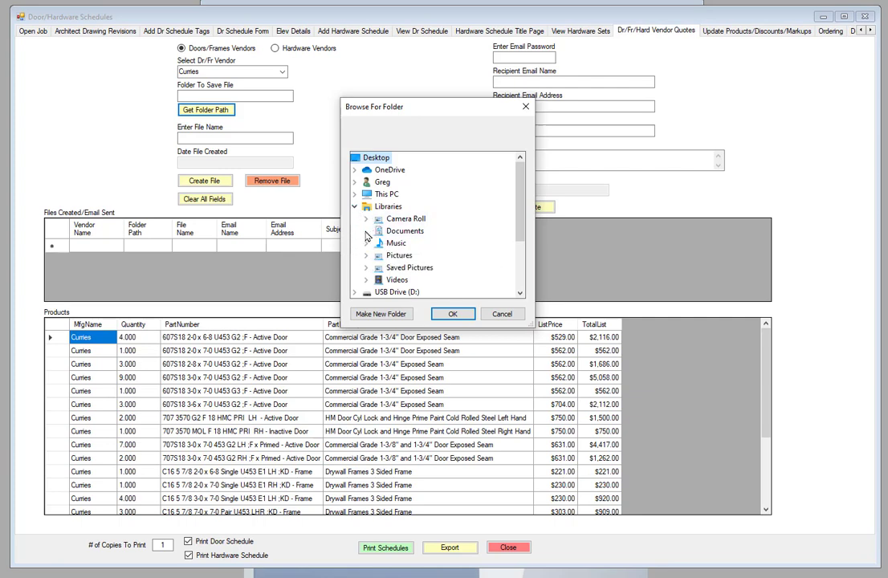
pyautogui.click(366, 231)
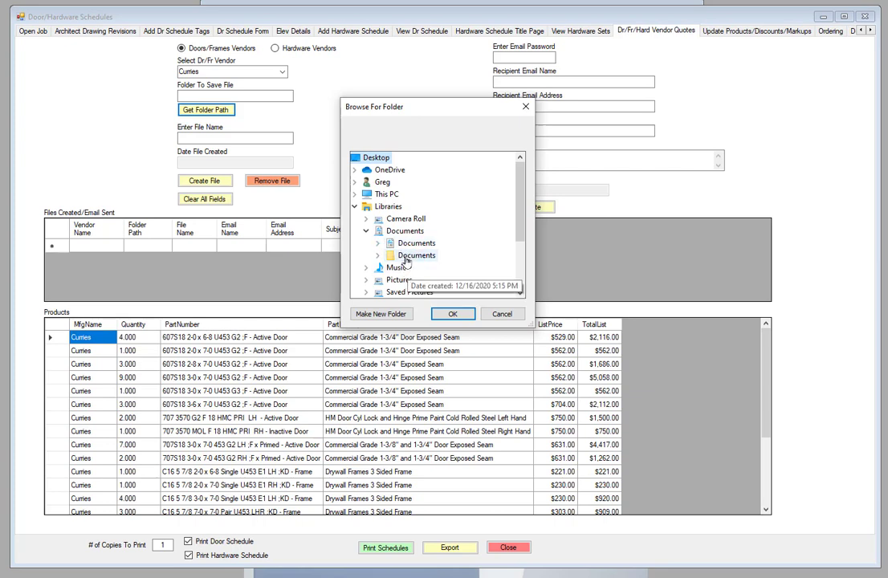
pyautogui.click(378, 243)
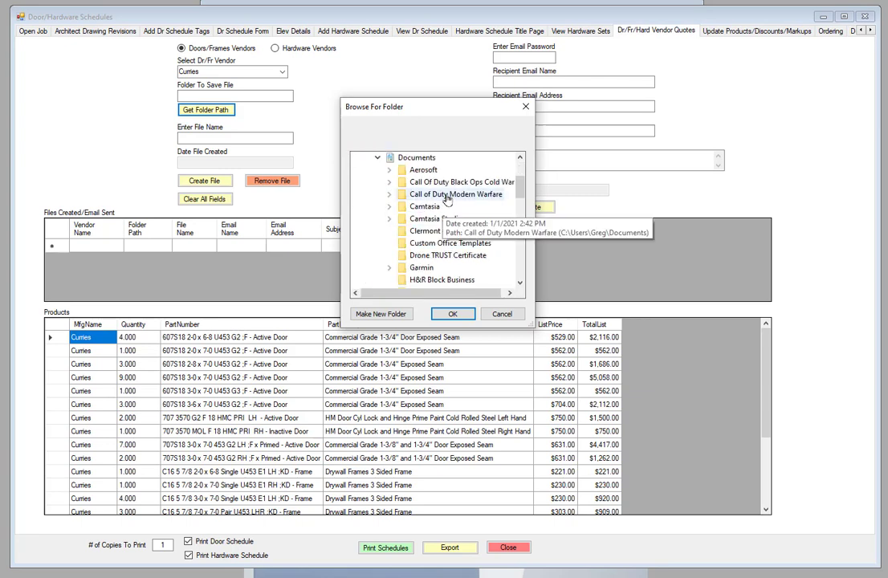
pyautogui.scroll(-8, 426, 171)
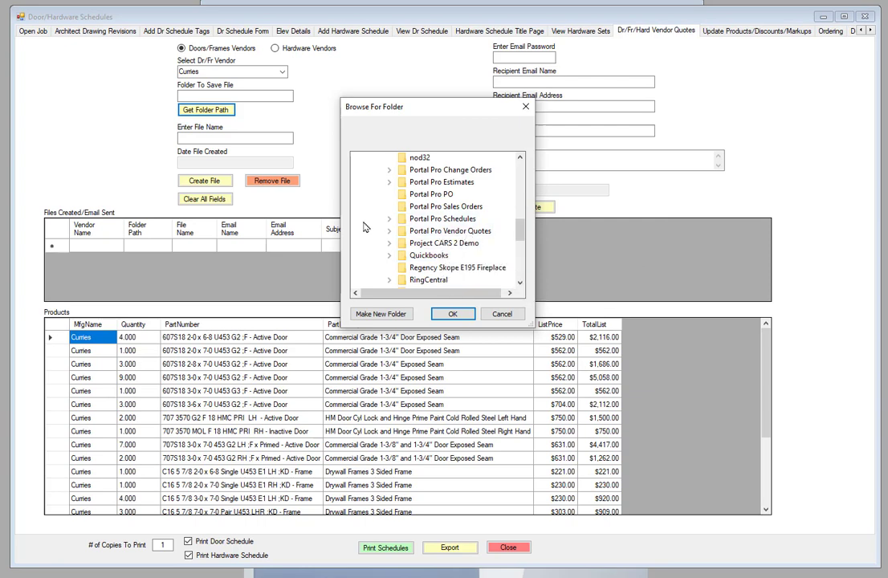
# - Create a new folder named Vendor Quotes inside Documents
pyautogui.moveTo(520, 227); pyautogui.dragTo(527, 175)
pyautogui.click(416, 206)
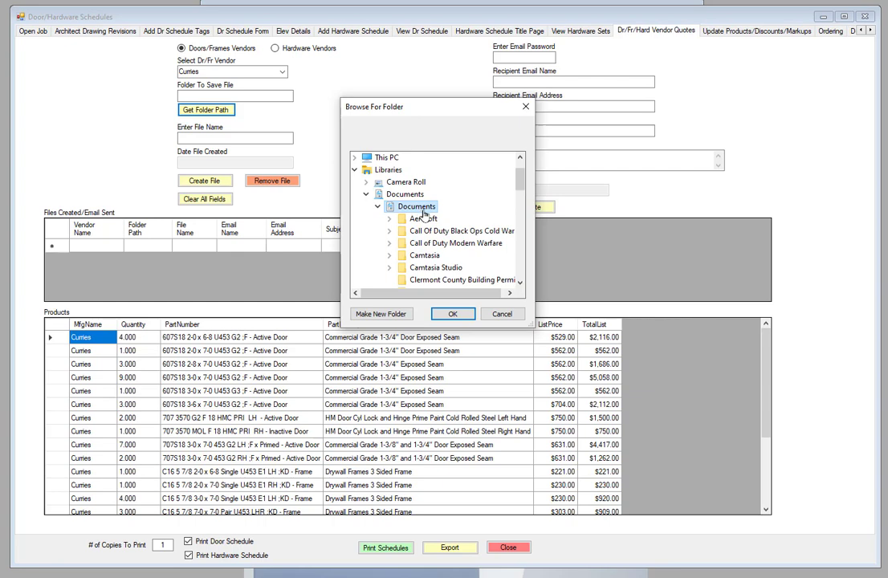
pyautogui.click(382, 315)
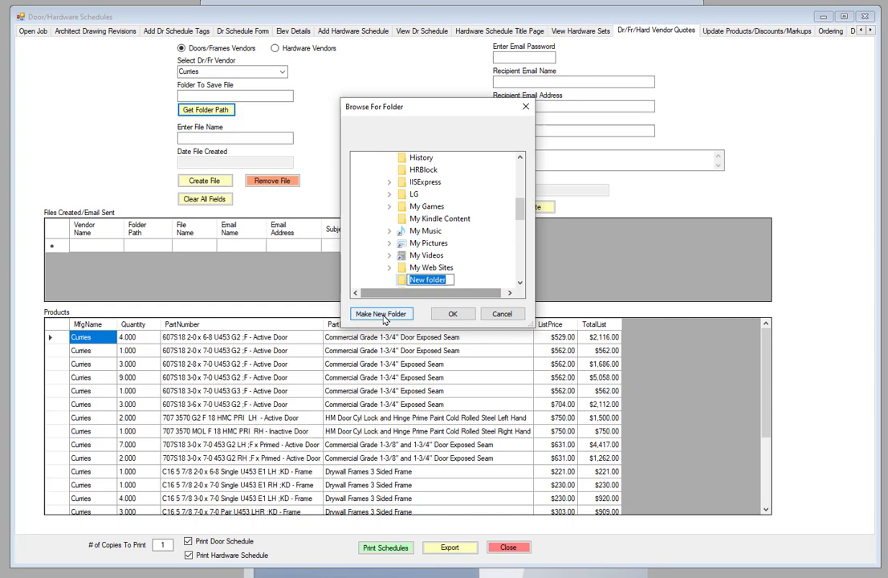
pyautogui.write('Vendor')
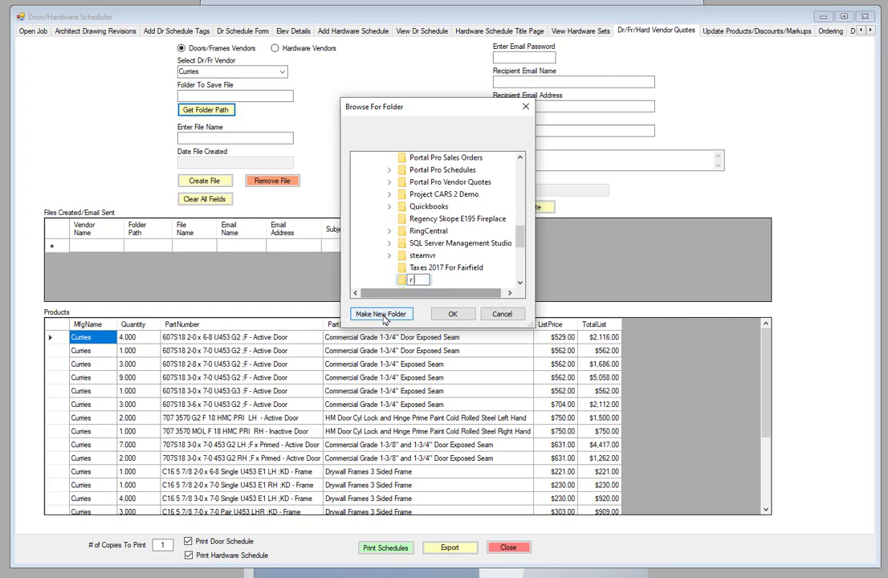
pyautogui.press('BackSpace')
pyautogui.write('VendorQutoes')
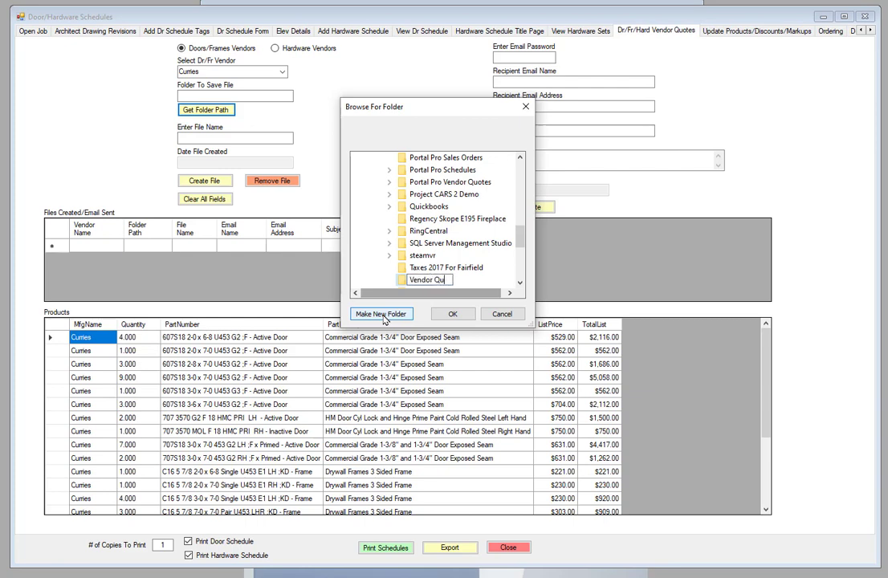
pyautogui.press('BackSpace')
pyautogui.press('BackSpace')
pyautogui.press('BackSpace')
pyautogui.press('BackSpace')
pyautogui.write('otes')
pyautogui.click(431, 280)
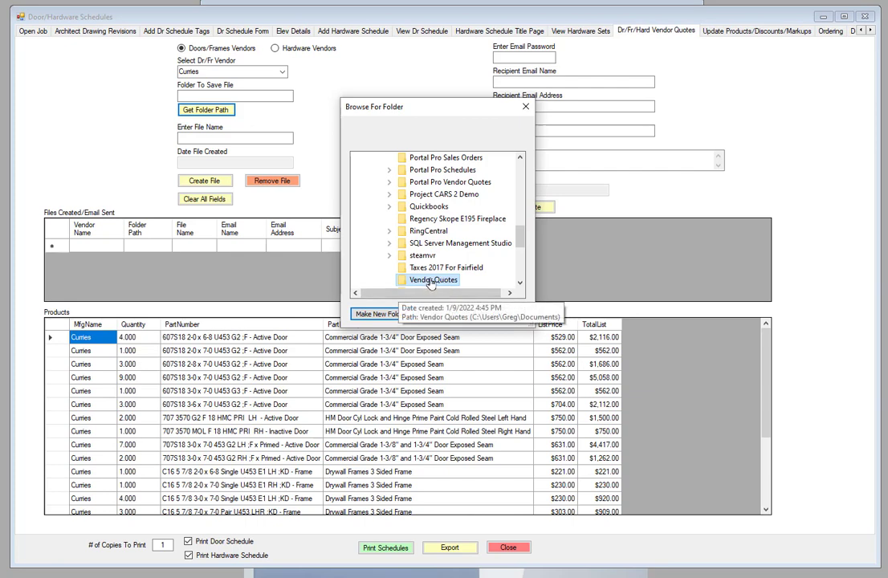
# - Create a Circle K subfolder inside Vendor Quotes and choose it as the folder to save the quote file
pyautogui.scroll(-2, 431, 283)
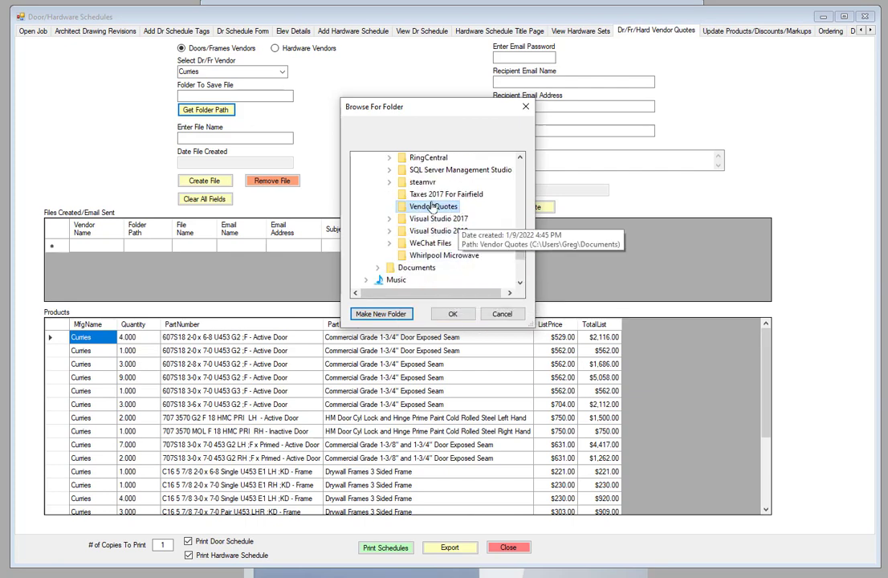
pyautogui.click(382, 313)
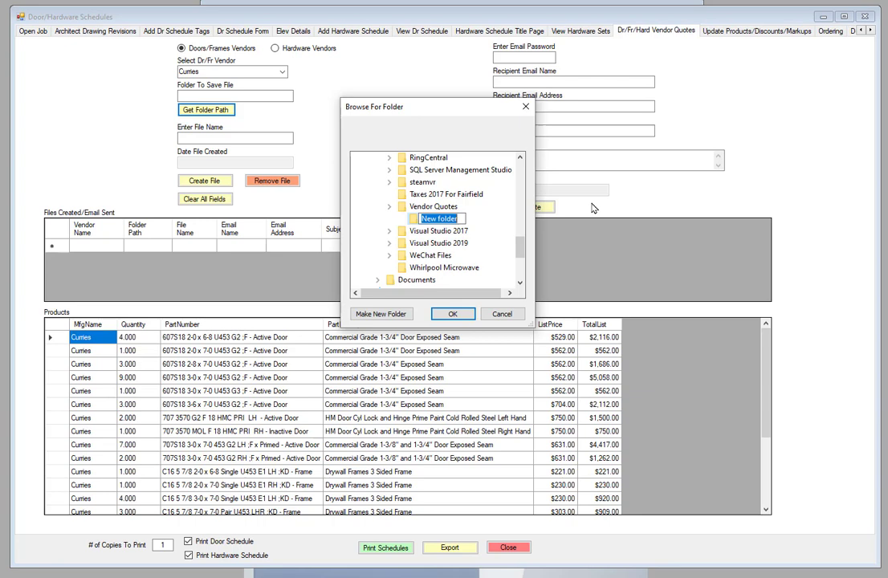
pyautogui.write('Cir')
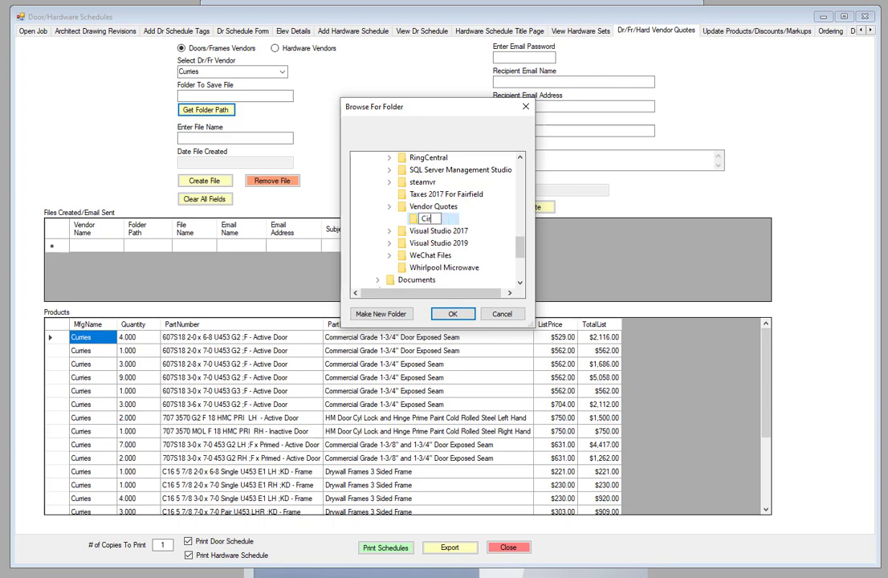
pyautogui.write('cle K')
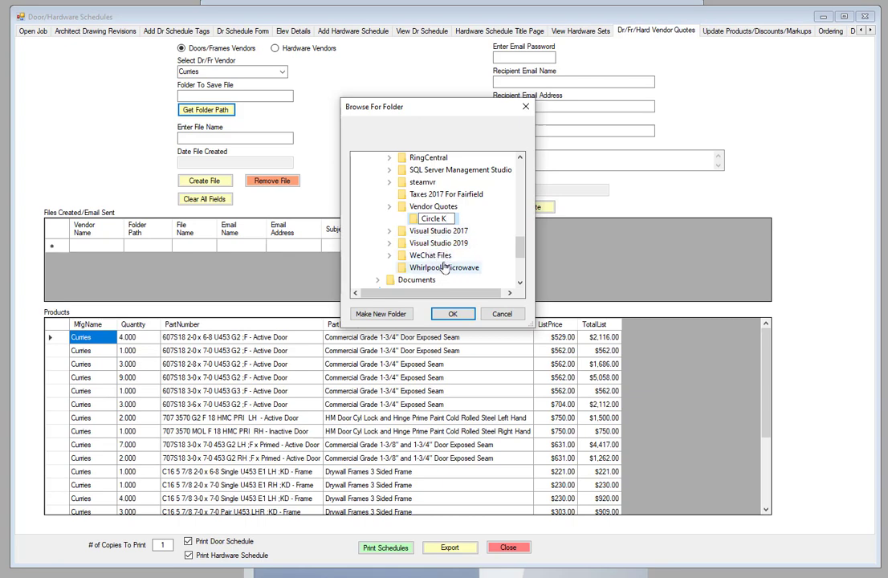
pyautogui.press('Return')
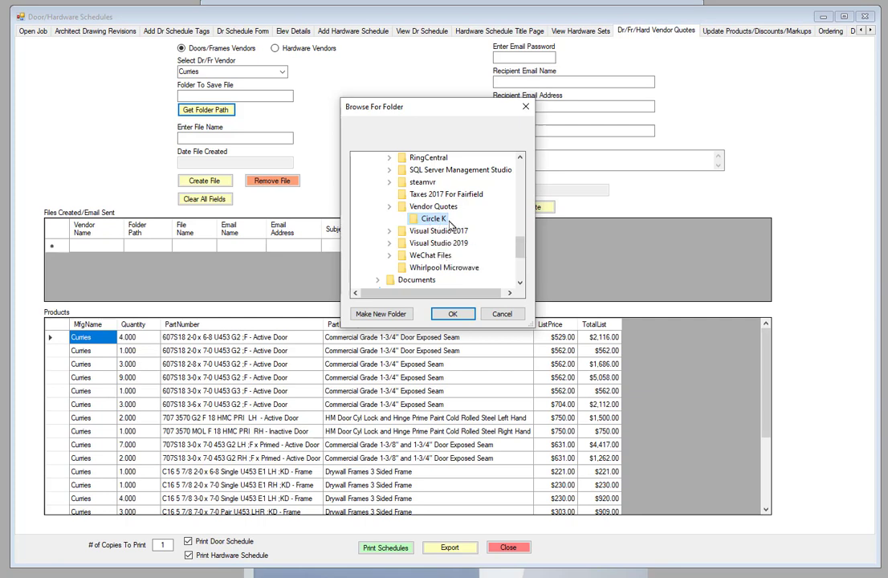
pyautogui.click(432, 219)
pyautogui.click(454, 314)
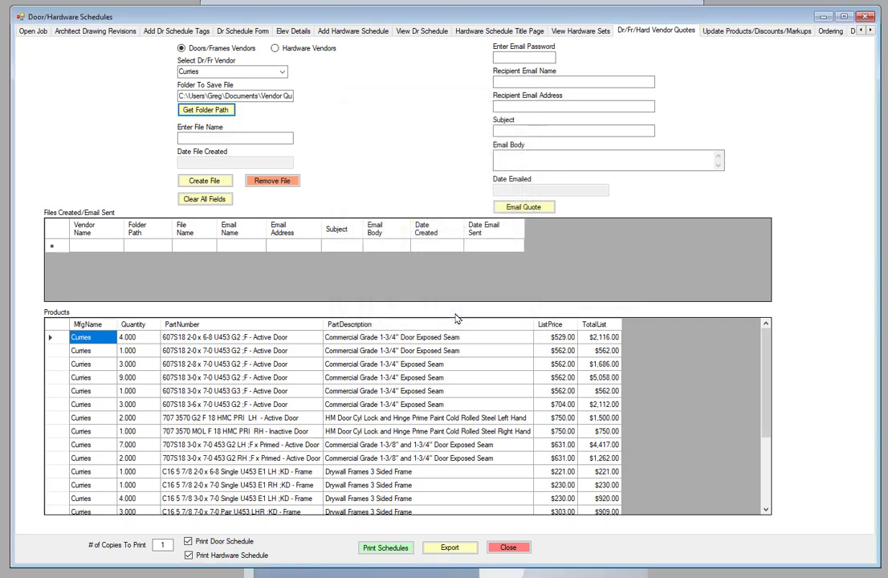
# - Read through the full save folder path from beginning to end
pyautogui.click(236, 94)
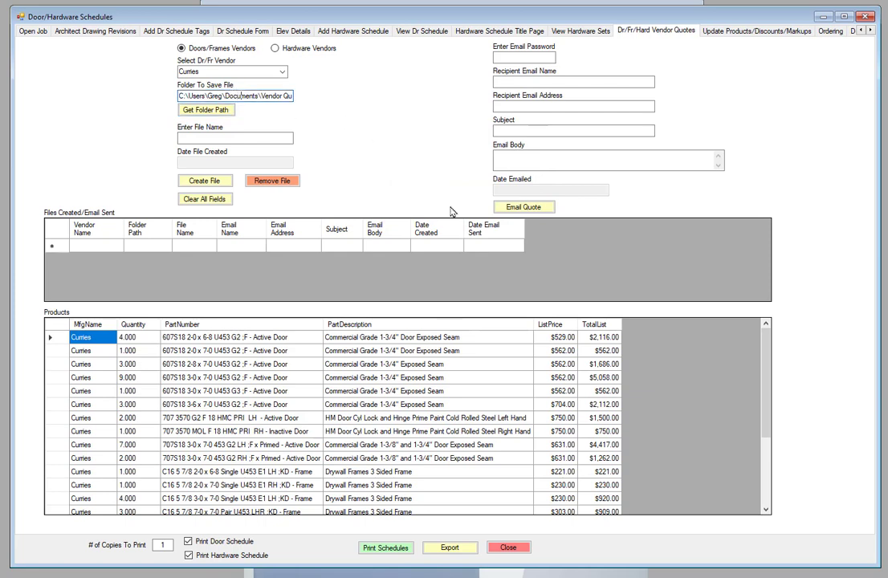
pyautogui.press('Right')
pyautogui.press('Right')
pyautogui.press('Right')
pyautogui.press('Right')
pyautogui.press('Right')
pyautogui.press('Right')
pyautogui.press('Right')
pyautogui.press('Right')
pyautogui.press('Right')
pyautogui.press('Right')
pyautogui.press('Right')
pyautogui.press('Right')
pyautogui.press('Right')
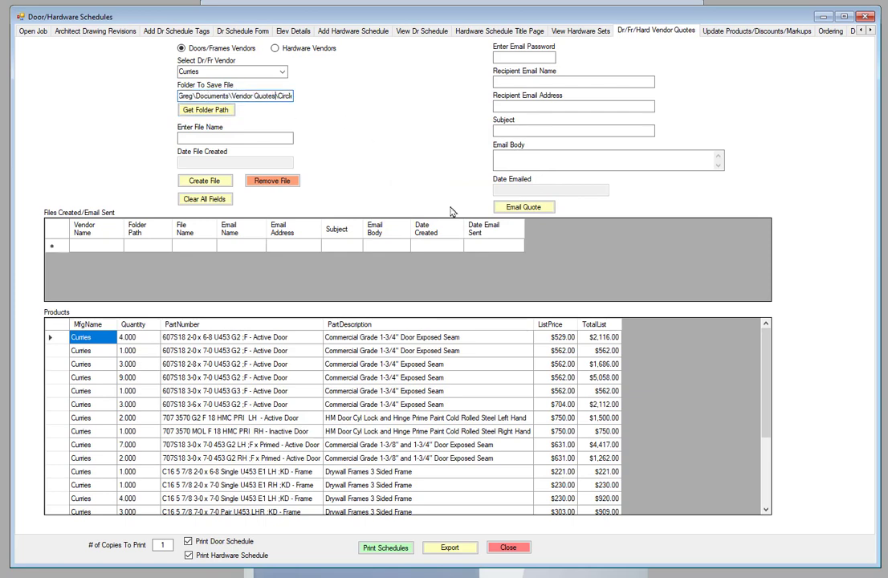
pyautogui.press('Right')
pyautogui.press('Right')
pyautogui.press('Right')
pyautogui.press('Right')
pyautogui.press('Right')
pyautogui.press('Right')
pyautogui.press('Right')
pyautogui.press('Right')
pyautogui.press('Right')
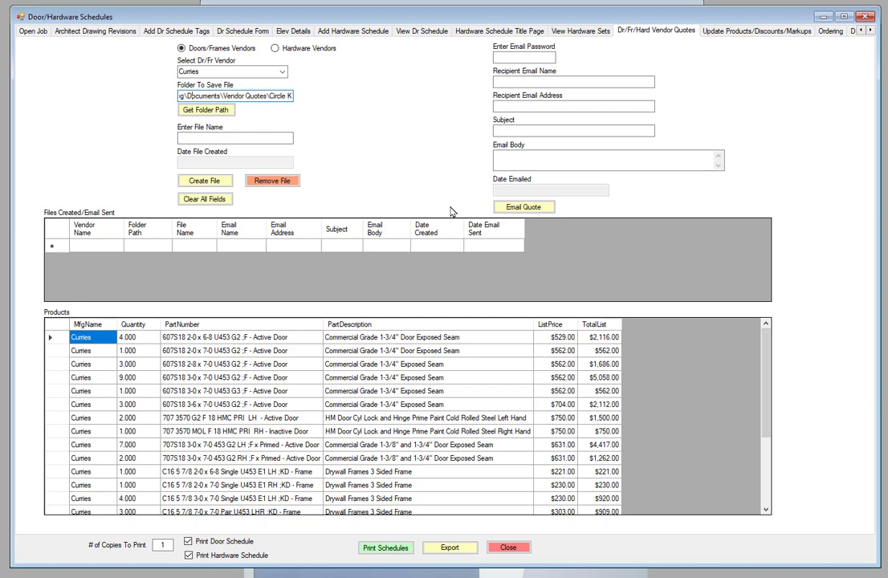
pyautogui.press('Left')
pyautogui.press('Left')
pyautogui.press('Left')
pyautogui.press('Left')
pyautogui.press('Left')
pyautogui.press('Left')
pyautogui.press('Left')
pyautogui.press('Left')
pyautogui.press('Left')
pyautogui.press('Left')
pyautogui.press('Left')
pyautogui.press('Left')
pyautogui.press('Left')
pyautogui.press('Left')
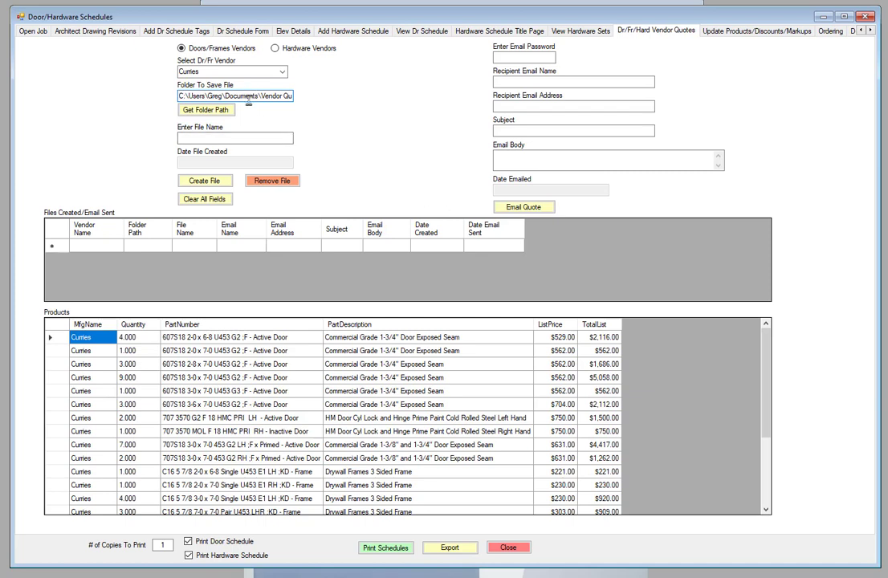
# - Name the quote file Curries and create it
pyautogui.click(199, 138)
pyautogui.write('Curries')
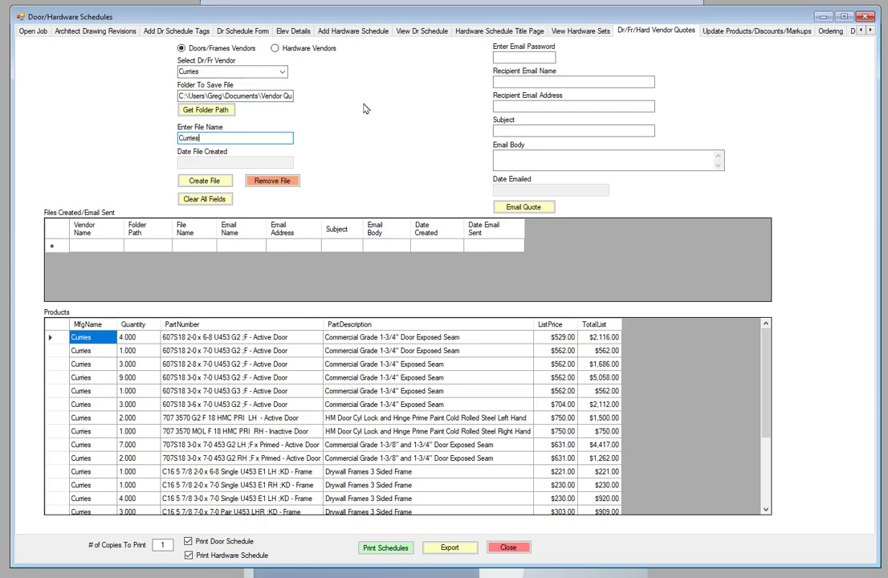
pyautogui.click(209, 181)
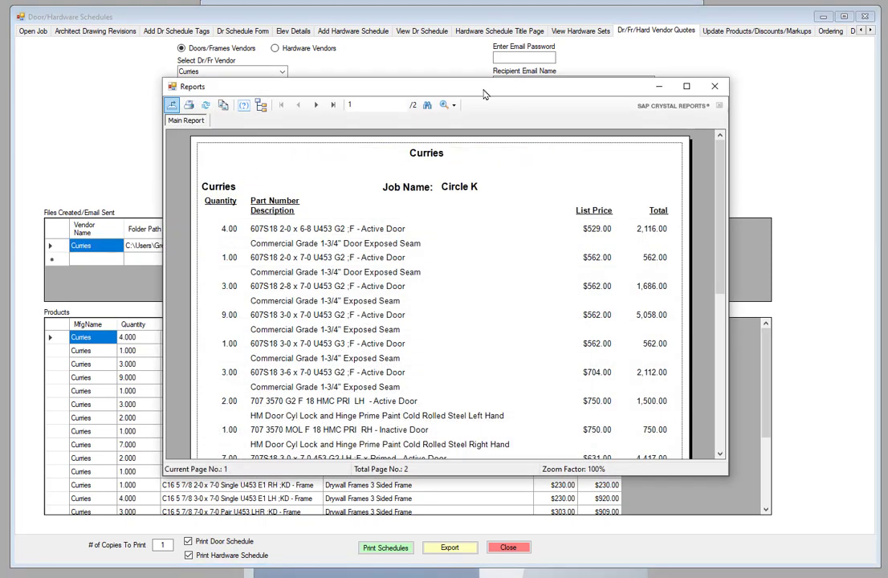
# - Review the Curries report for the Circle K job through its last page and close it
pyautogui.moveTo(397, 87); pyautogui.dragTo(384, 36)
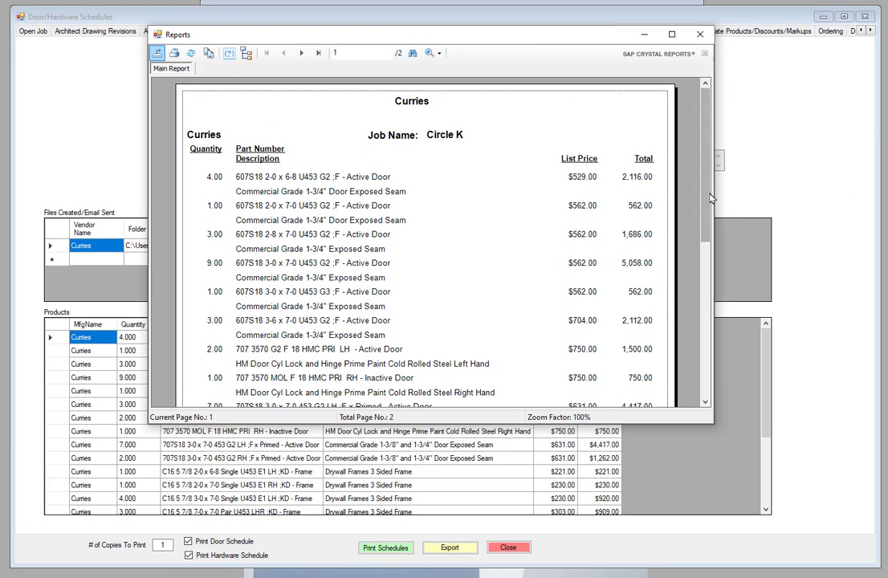
pyautogui.click(415, 105)
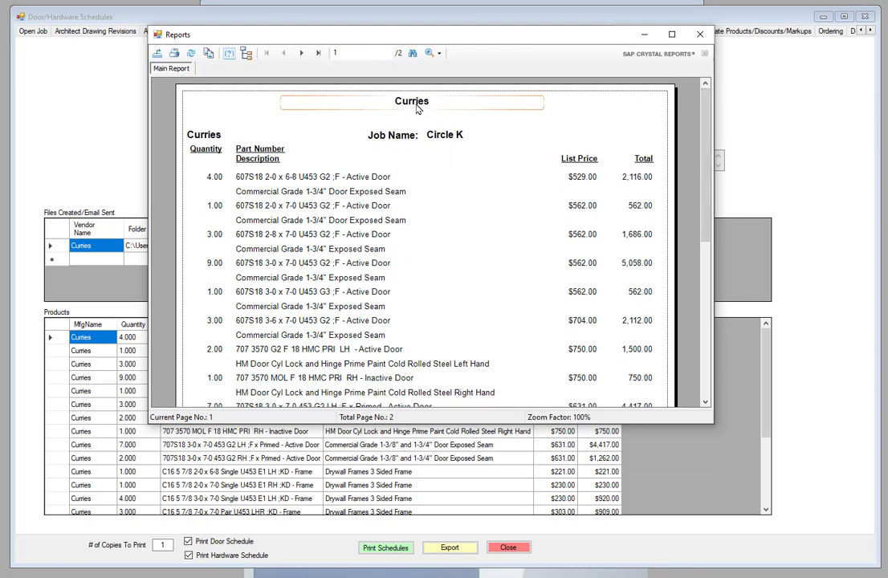
pyautogui.click(217, 138)
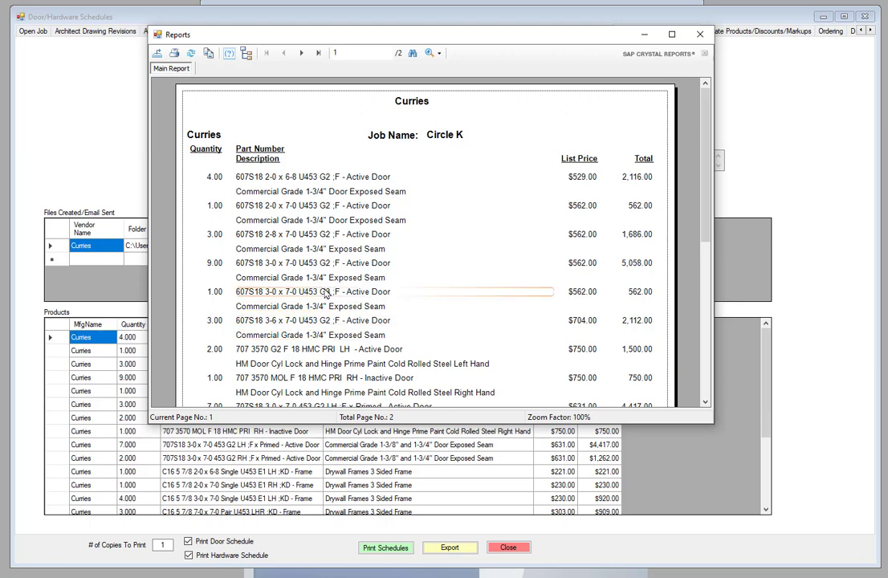
pyautogui.click(318, 53)
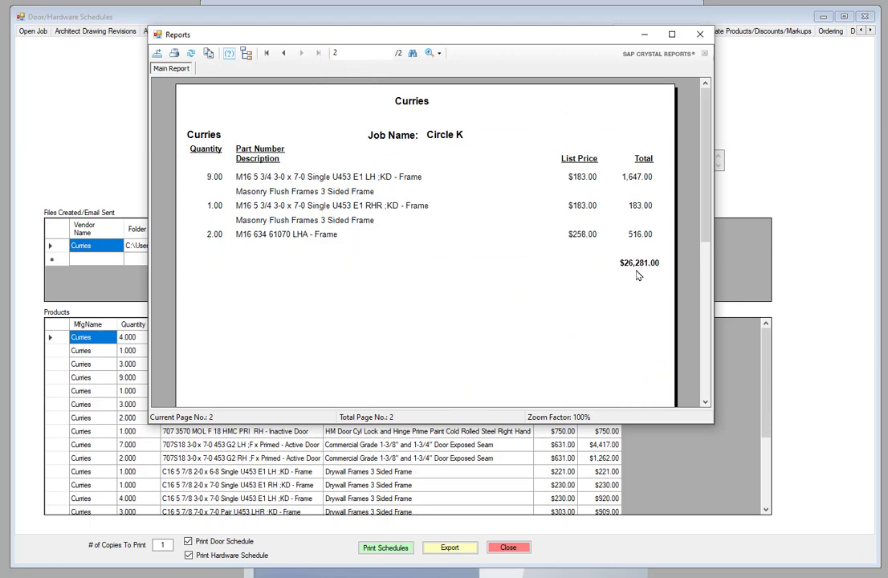
pyautogui.click(700, 36)
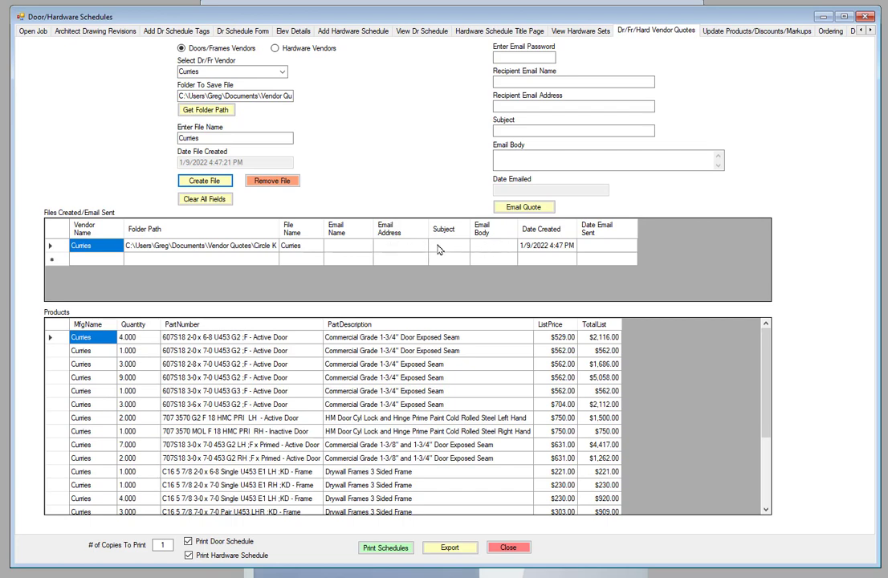
# - Enter the email password, the recipient's name and the recipient's email address for the quote
pyautogui.click(519, 56)
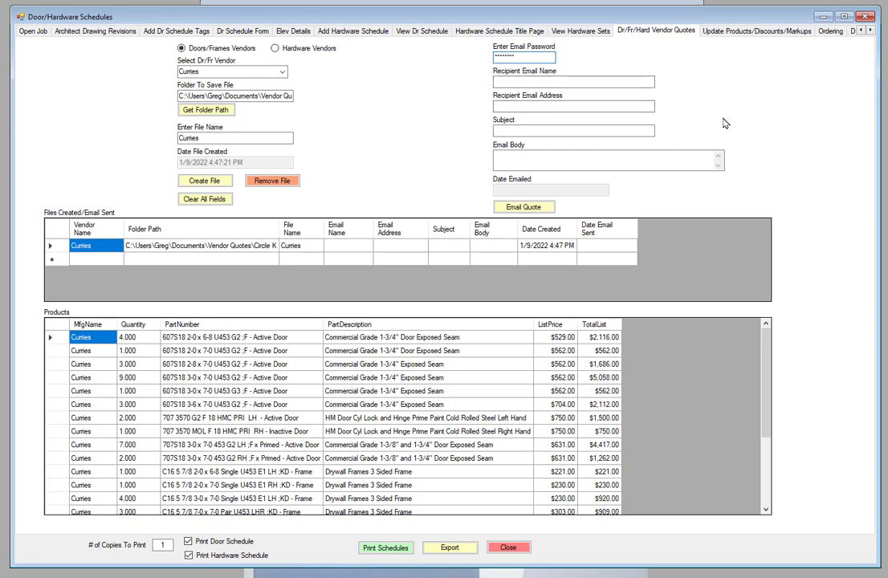
pyautogui.click(515, 81)
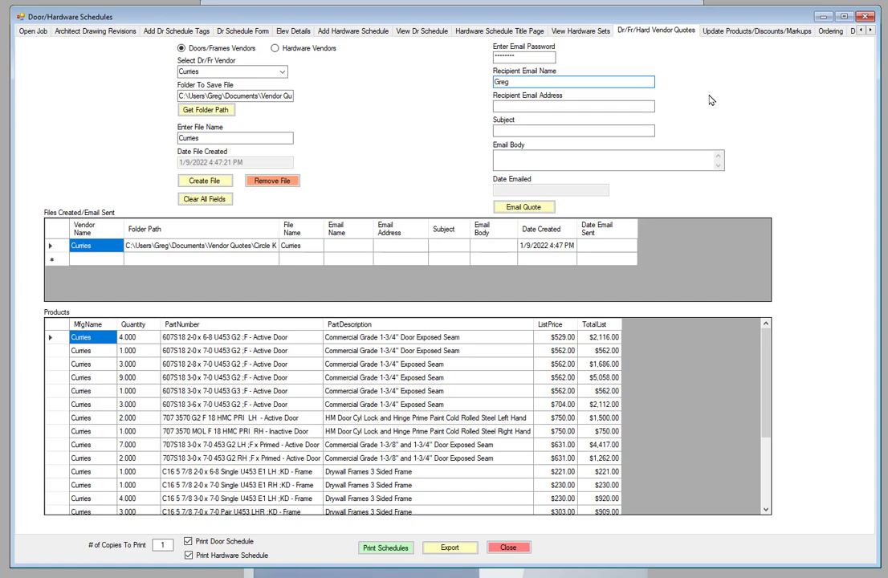
pyautogui.click(571, 106)
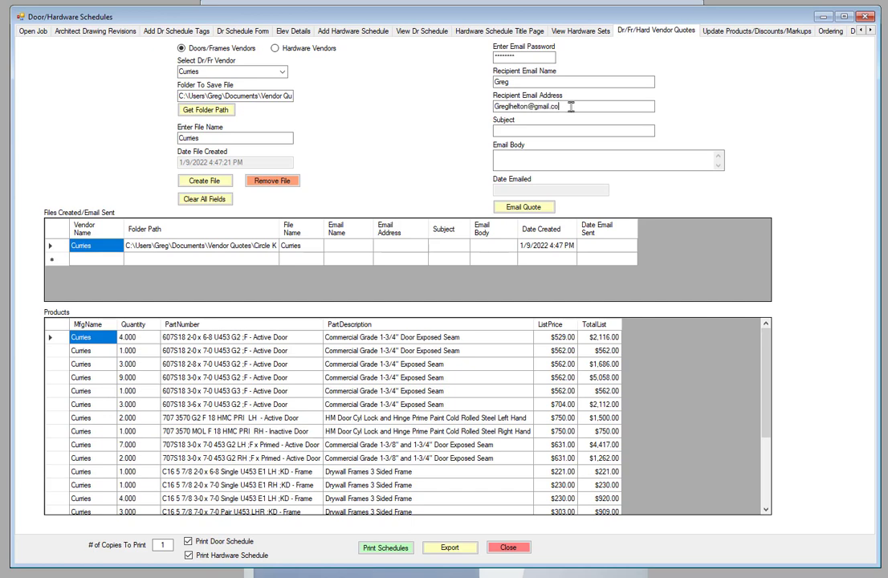
pyautogui.click(570, 106)
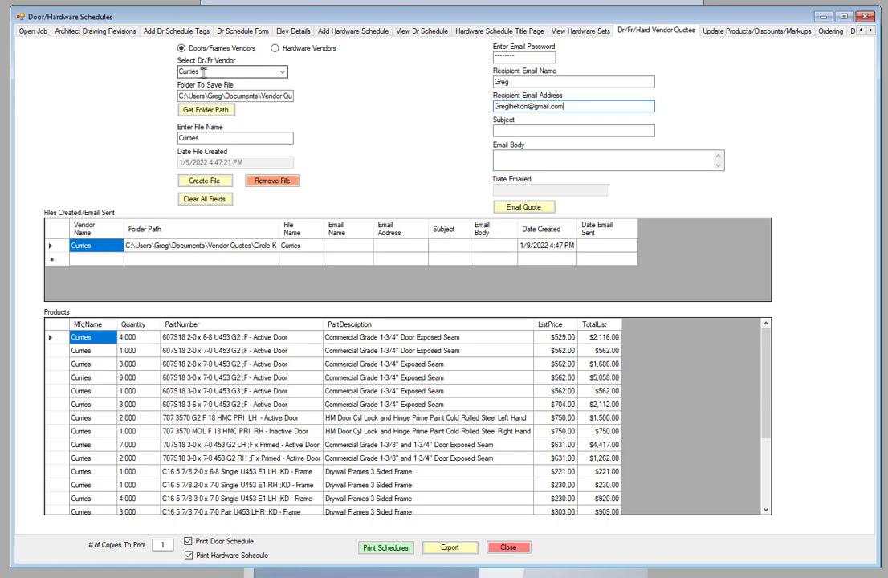
# - Move the schedules window aside and open the vendor/manufacturer records from the Program List
pyautogui.moveTo(384, 16); pyautogui.dragTo(440, 159)
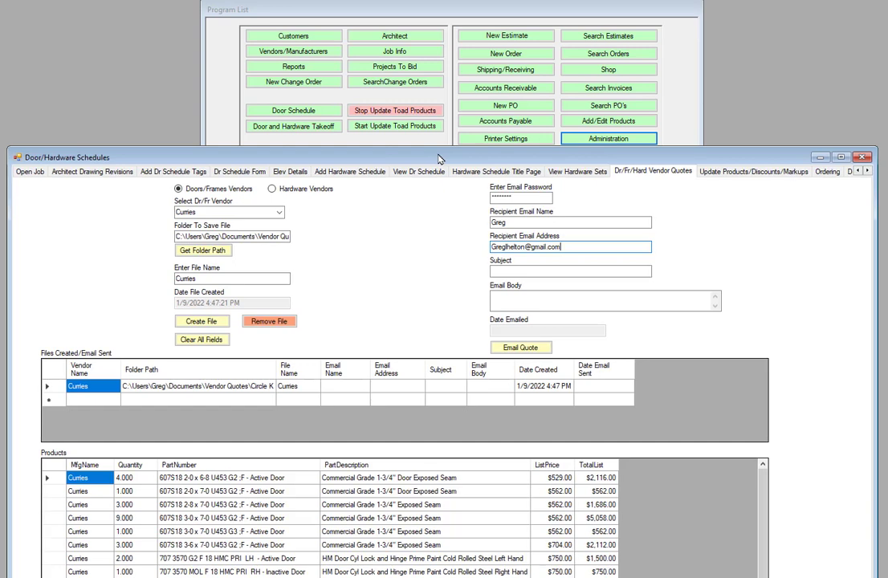
pyautogui.click(309, 54)
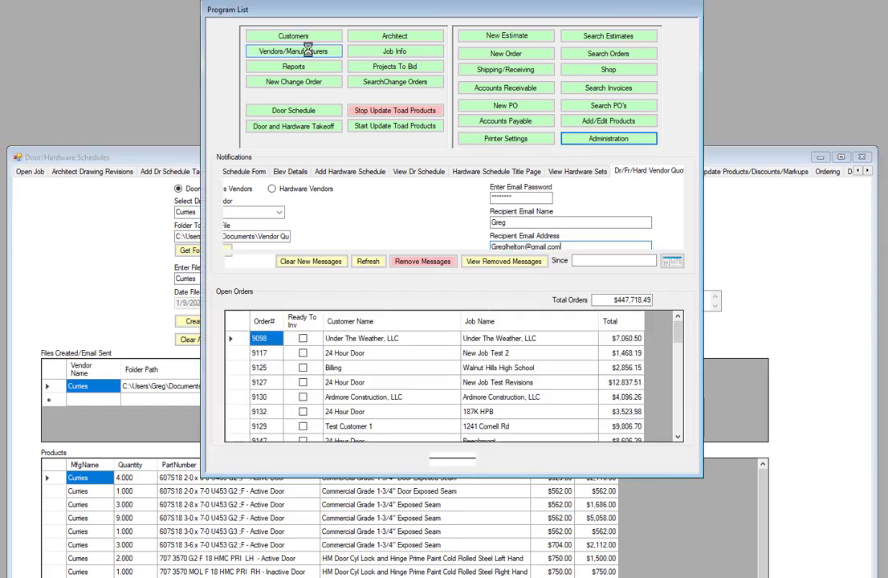
pyautogui.click(281, 53)
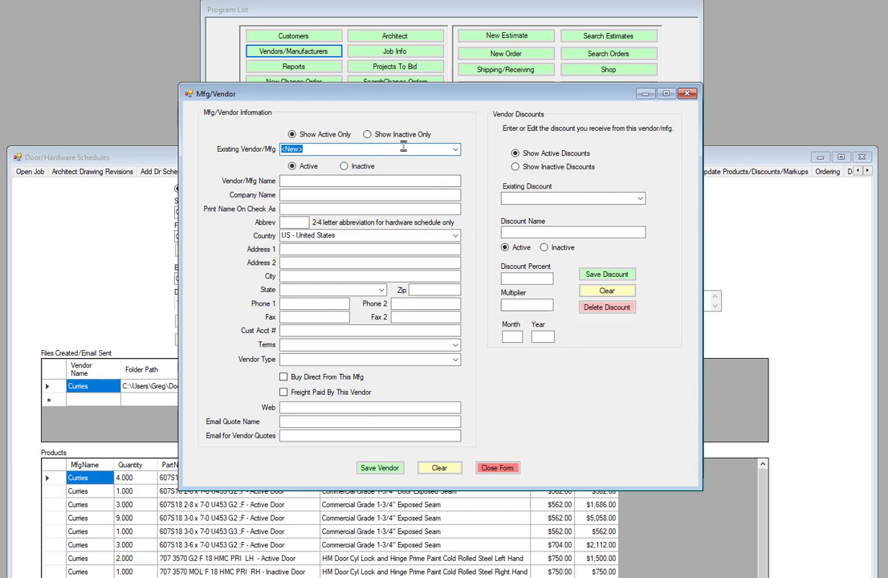
# - Look up the Curries vendor record, check its quote contact name and email fields, and close the form
pyautogui.write('Curries')
pyautogui.press('Tab')
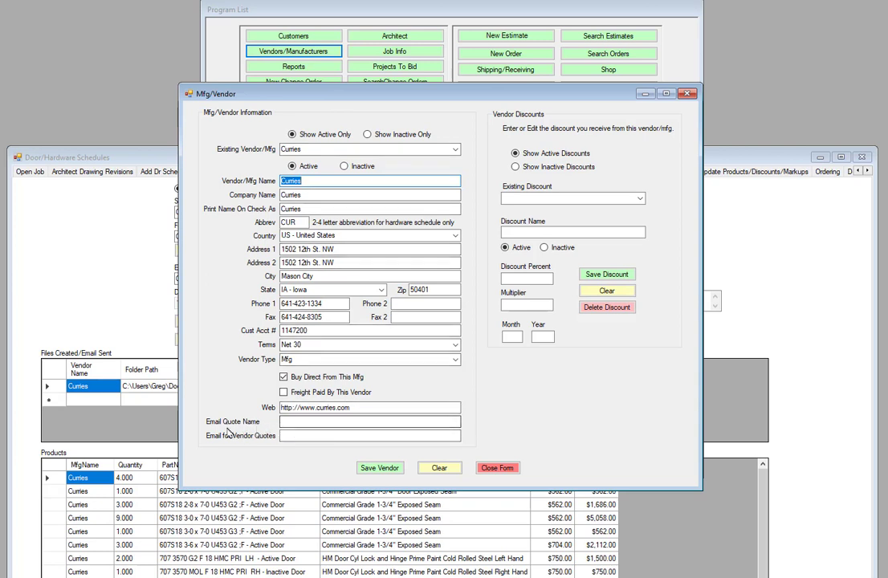
pyautogui.click(301, 423)
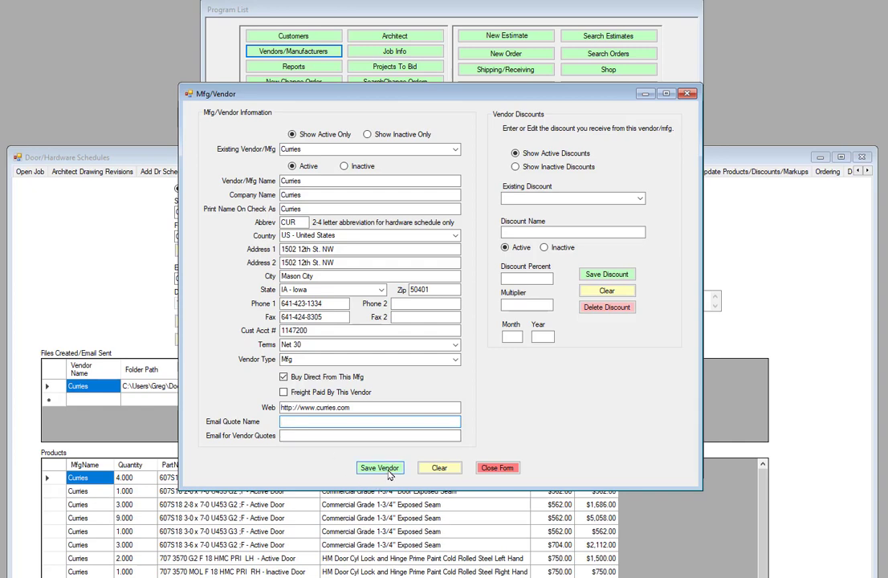
pyautogui.click(687, 93)
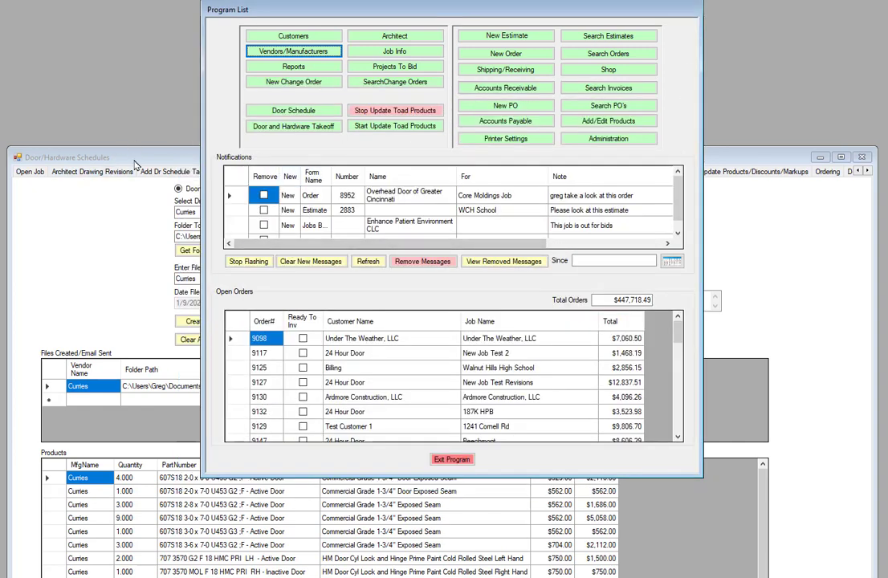
# - Email the Curries quote with the subject "Quote" and the message "Please quote"
pyautogui.moveTo(137, 164); pyautogui.dragTo(138, 18)
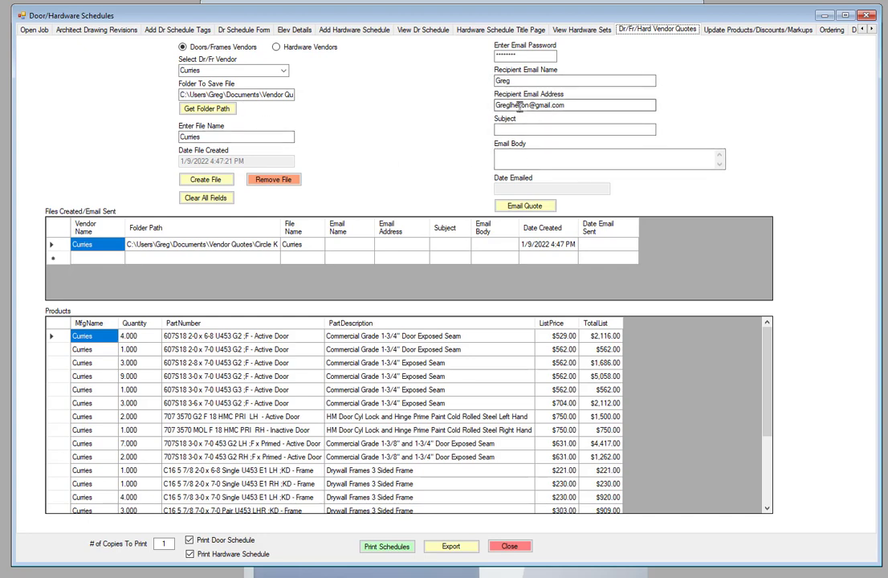
pyautogui.click(517, 129)
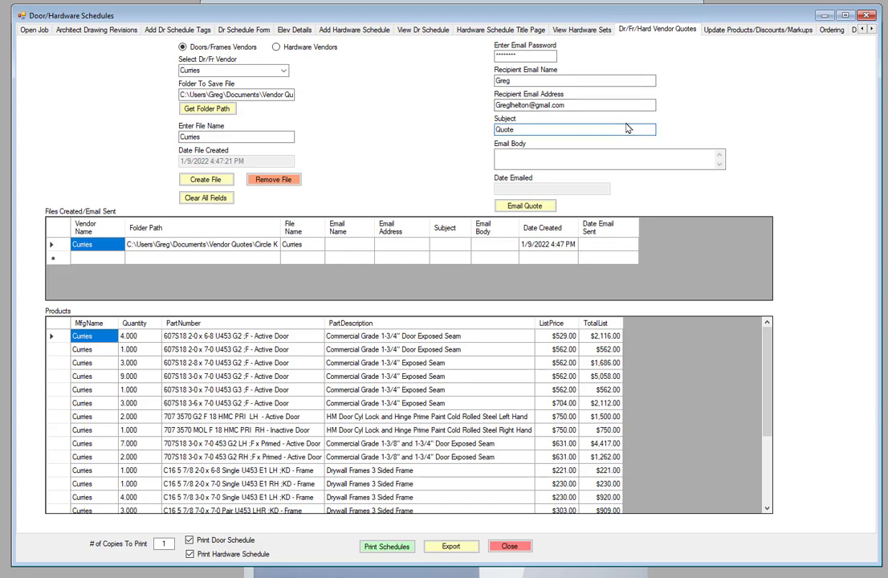
pyautogui.click(458, 157)
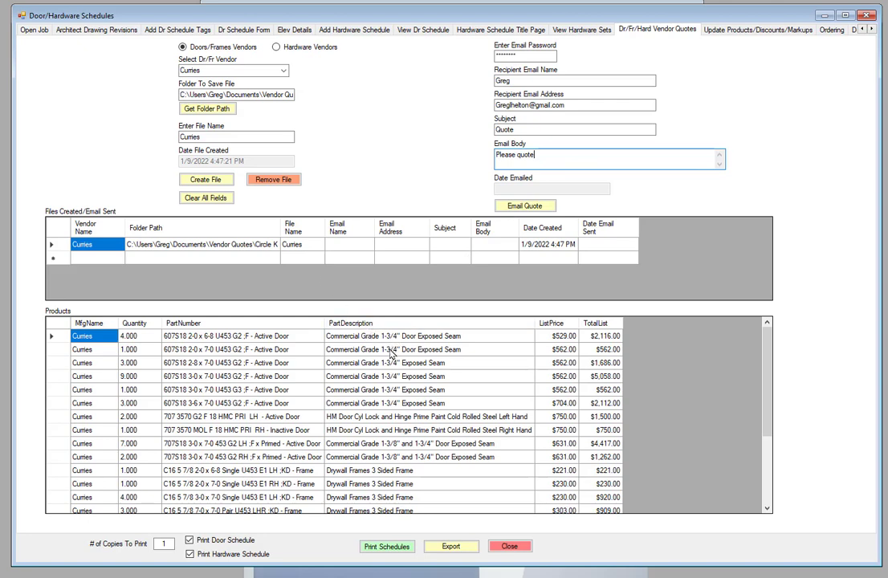
pyautogui.click(528, 208)
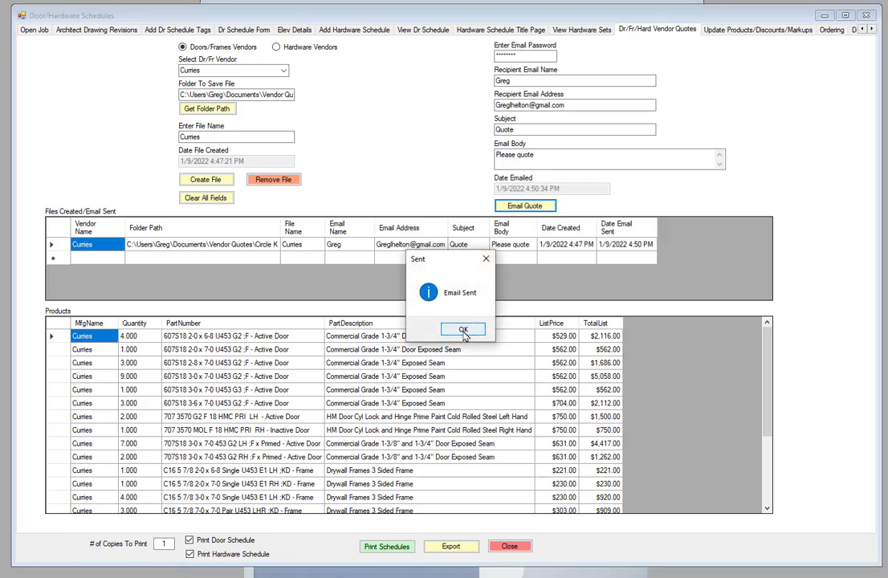
pyautogui.click(463, 331)
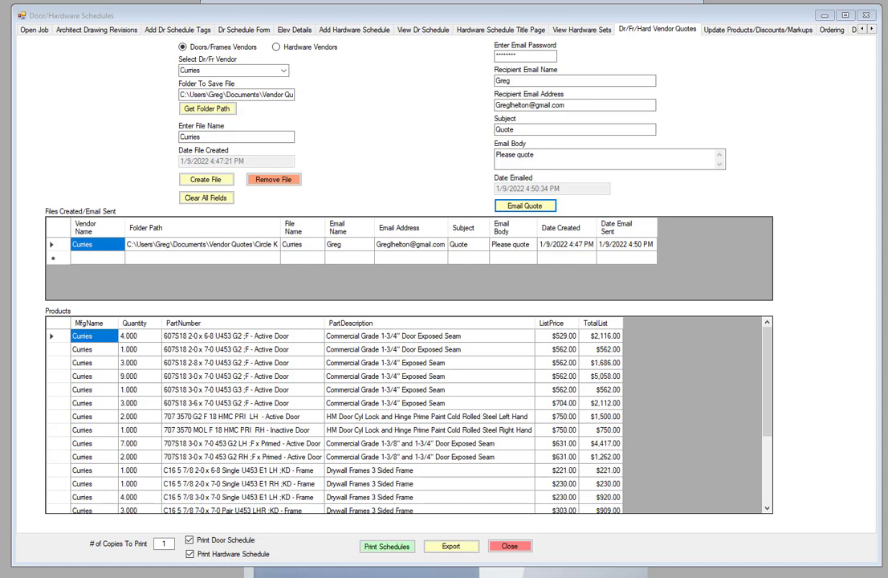
# - Review the Curries.pdf attachment in the received Quote email, and close the PDF and the message
pyautogui.moveTo(886, 138); pyautogui.dragTo(545, 74)
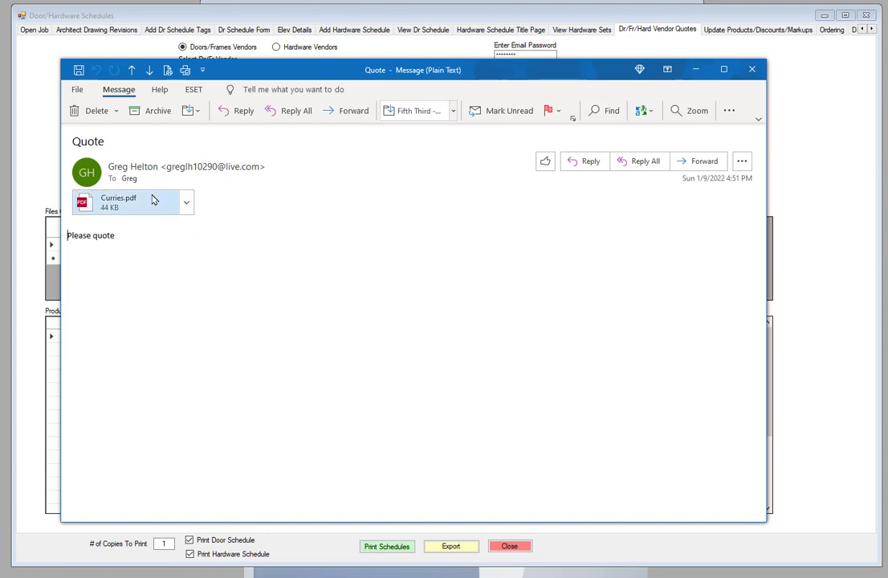
pyautogui.click(148, 205)
pyautogui.doubleClick(148, 205)
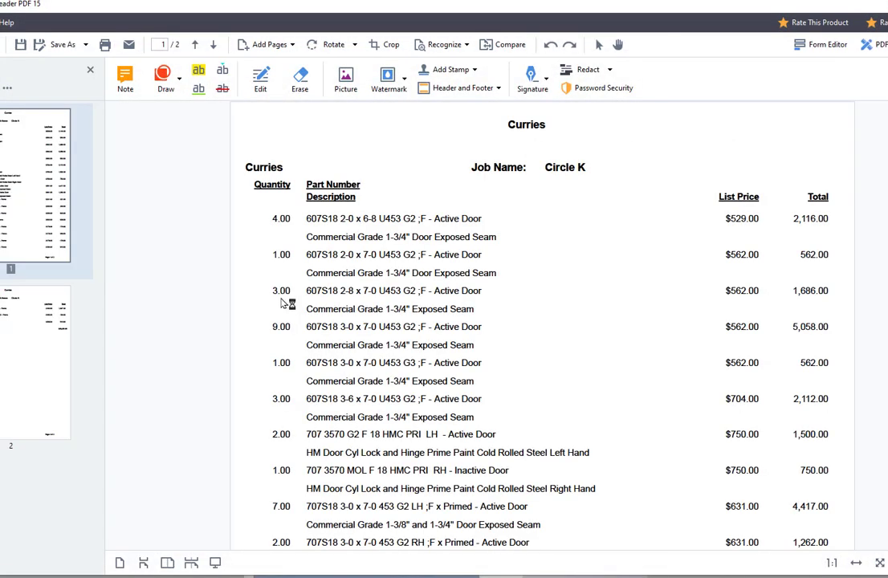
pyautogui.scroll(-2, 728, 203)
pyautogui.scroll(-6, 728, 203)
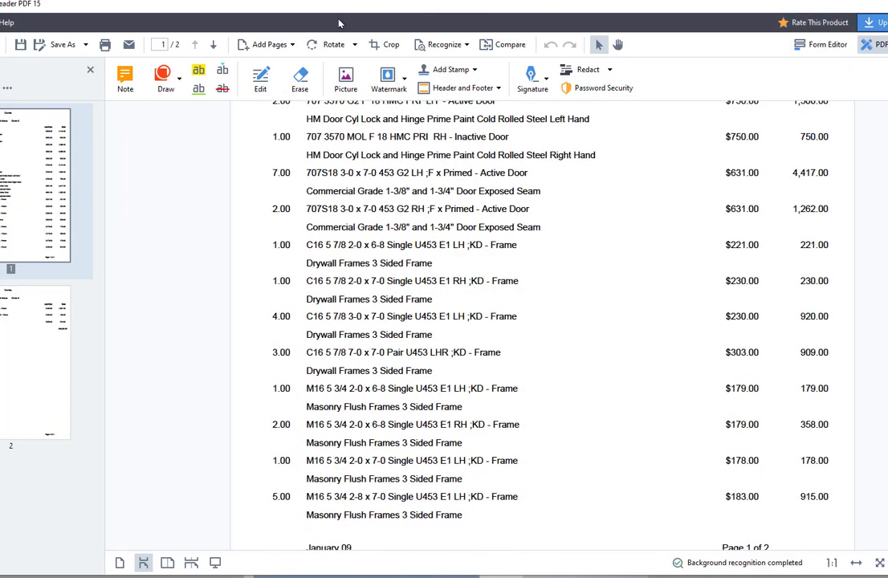
pyautogui.hotkey('alt', 'F4')
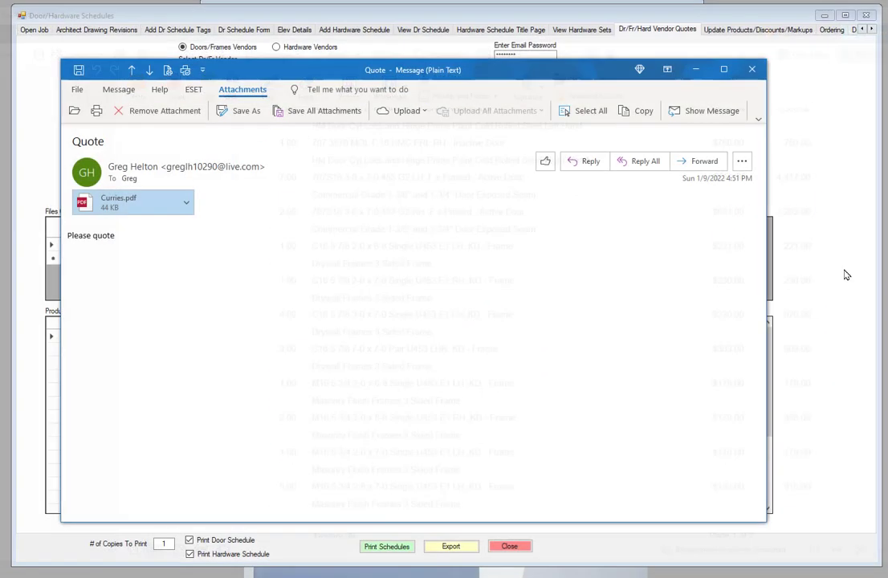
pyautogui.click(751, 69)
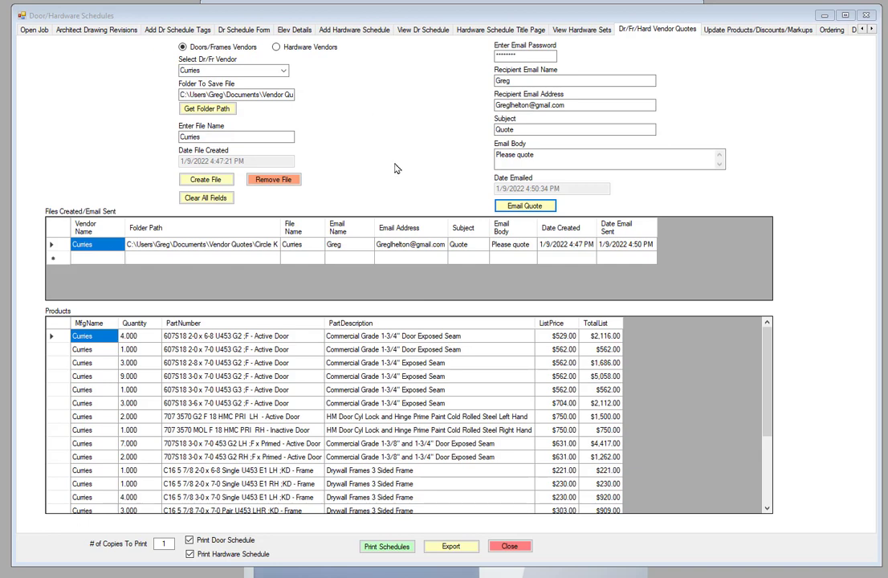
# - Start a quote file for the door/frame vendor Algoma Hardwoods, Inc. with the file name Algoma
pyautogui.click(284, 73)
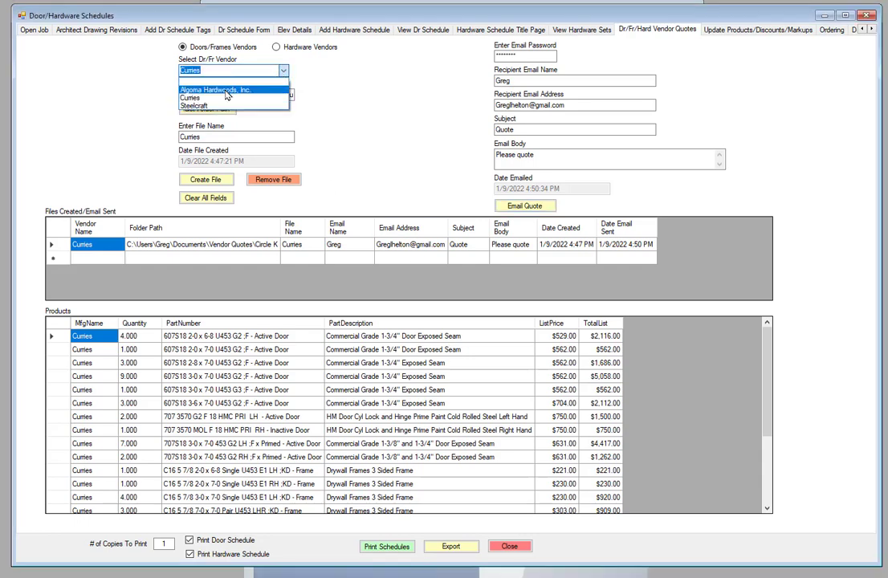
pyautogui.click(200, 91)
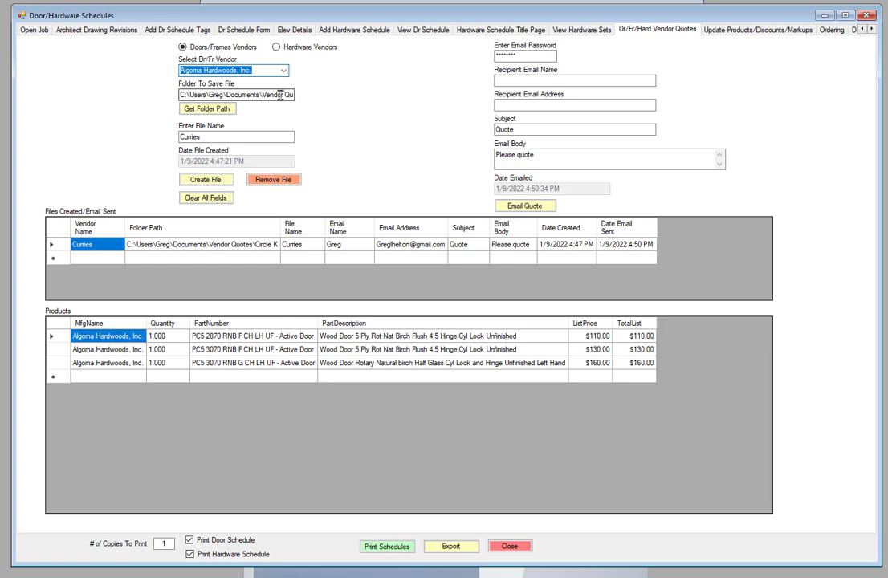
pyautogui.moveTo(241, 137); pyautogui.dragTo(165, 138)
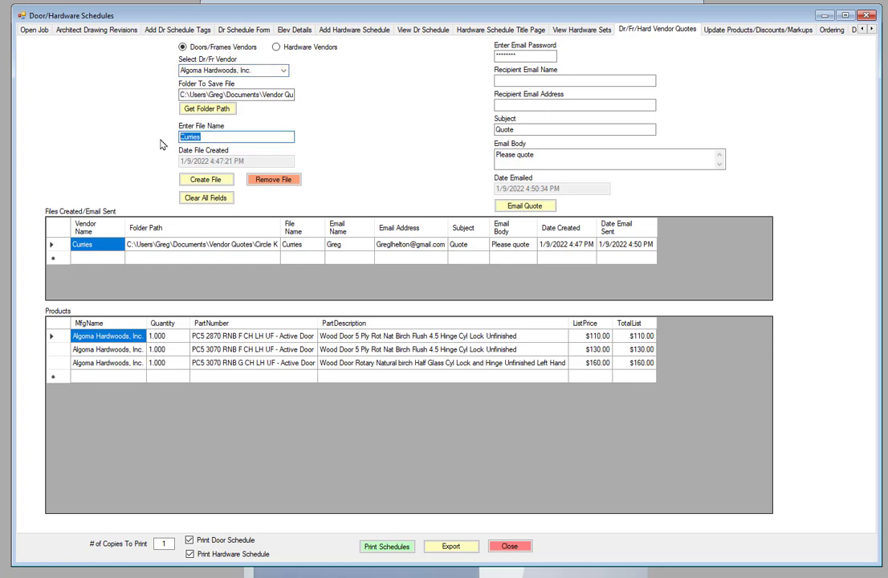
pyautogui.write('Algoma')
# - Clear all quote fields and select the Curries entry among the created files
pyautogui.click(204, 198)
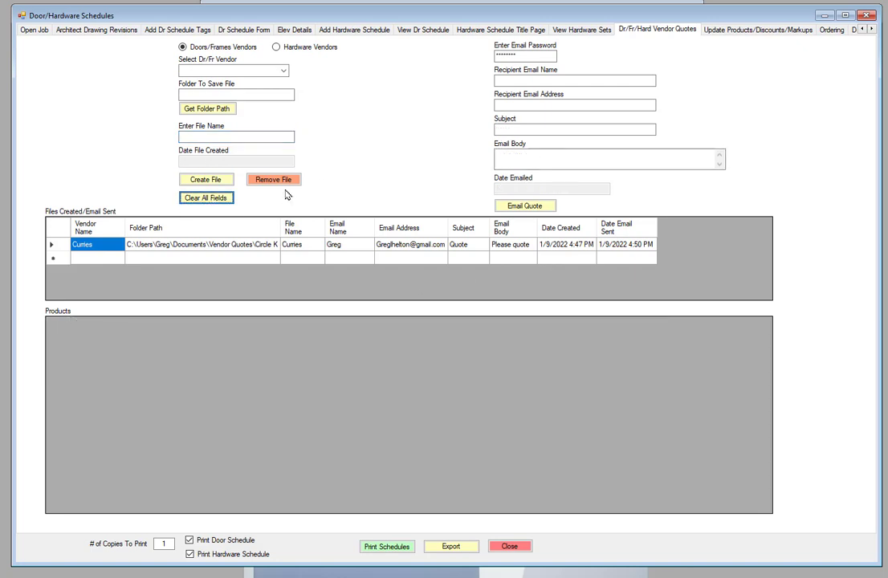
pyautogui.click(233, 247)
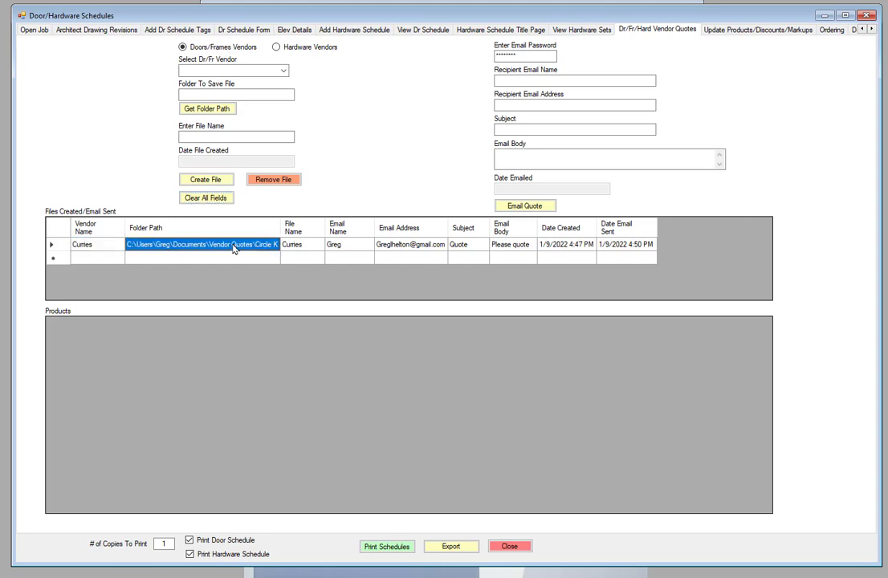